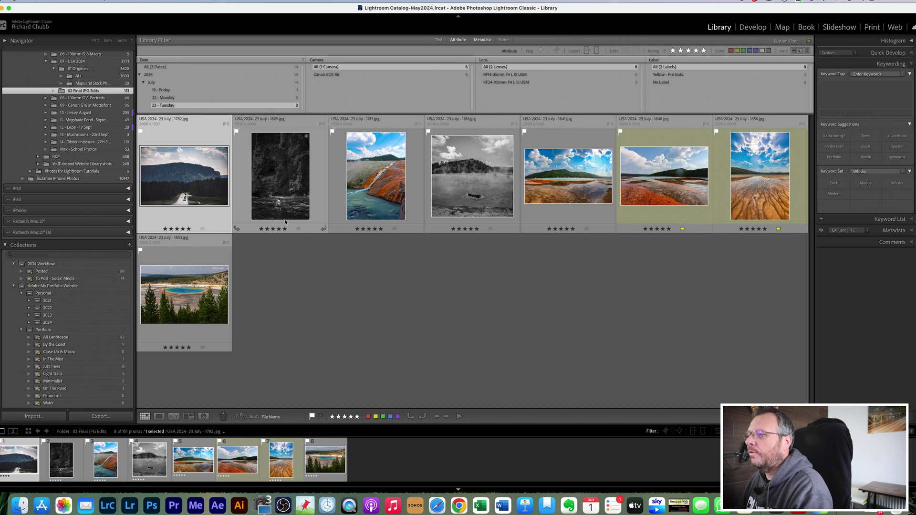
Step: Add the keywords 'all portfolio' and 'bywater' to photo 1805
click(280, 193)
click(842, 87)
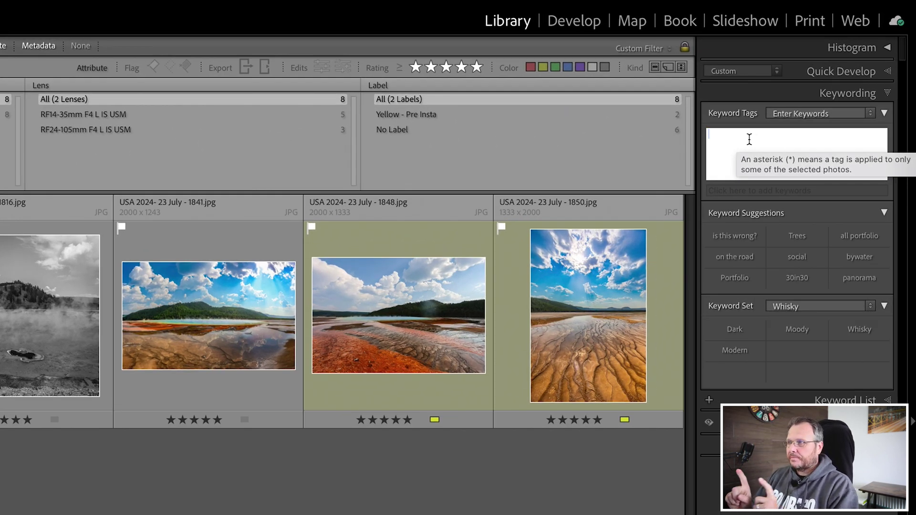
text(A)
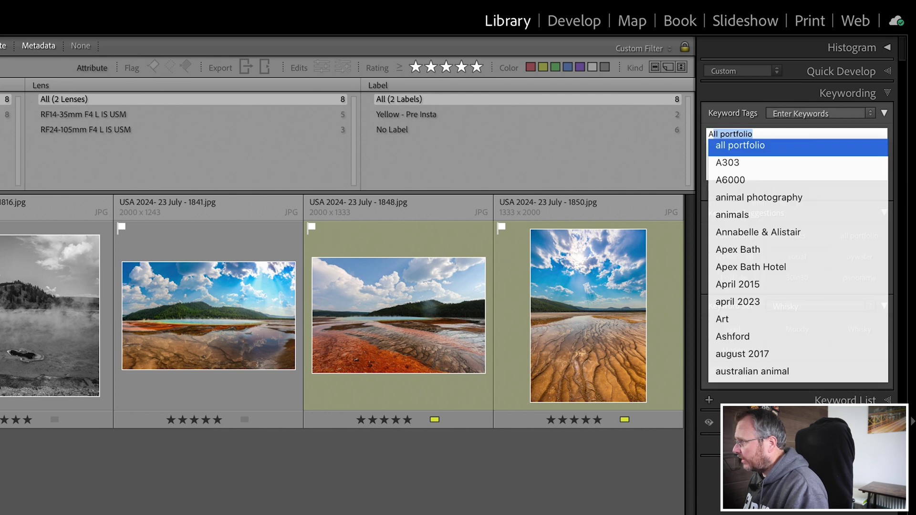
text(ll)
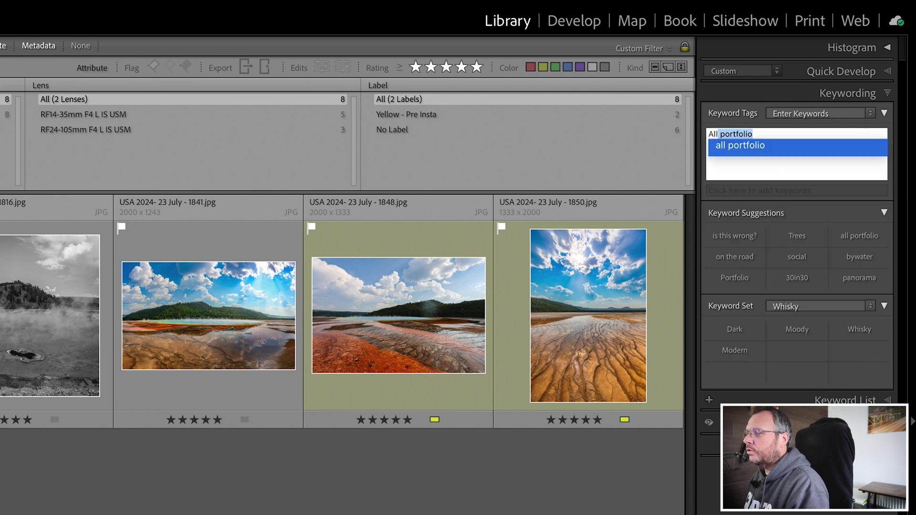
key(Return)
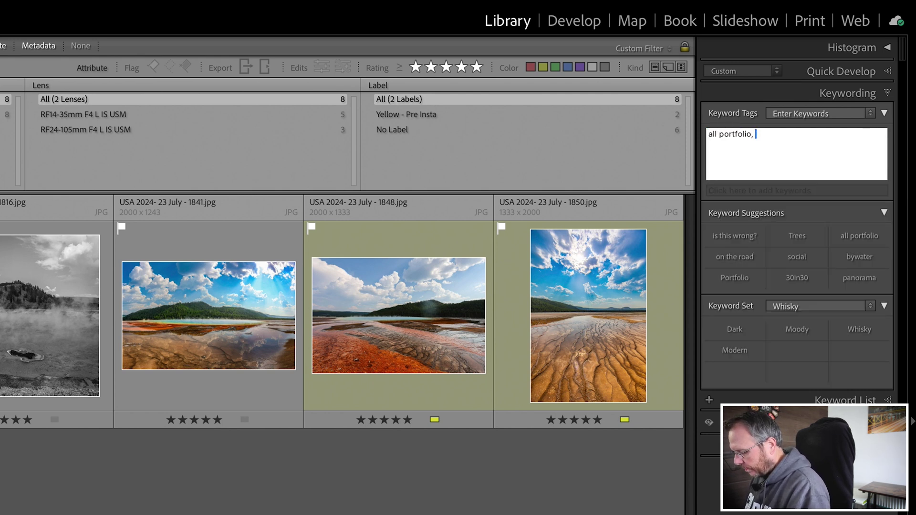
text(Water)
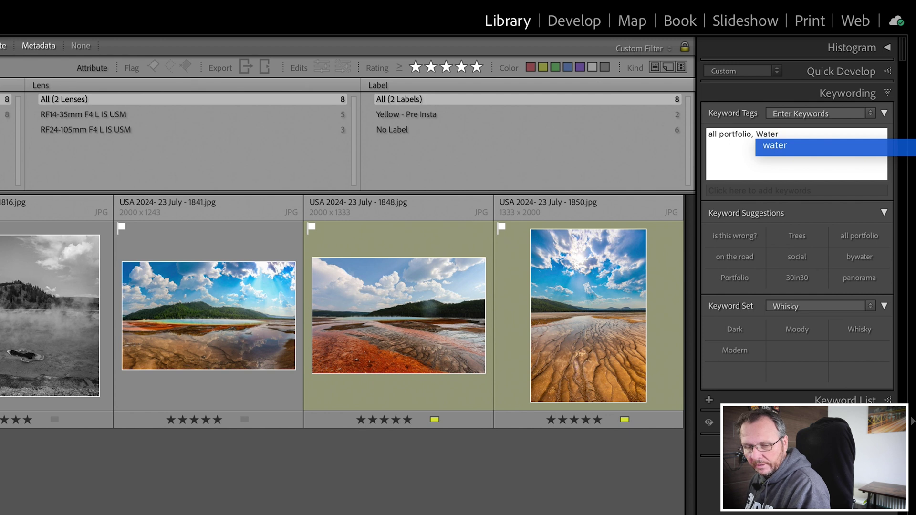
key(BackSpace)
key(BackSpace)
key(BackSpace)
key(BackSpace)
key(BackSpace)
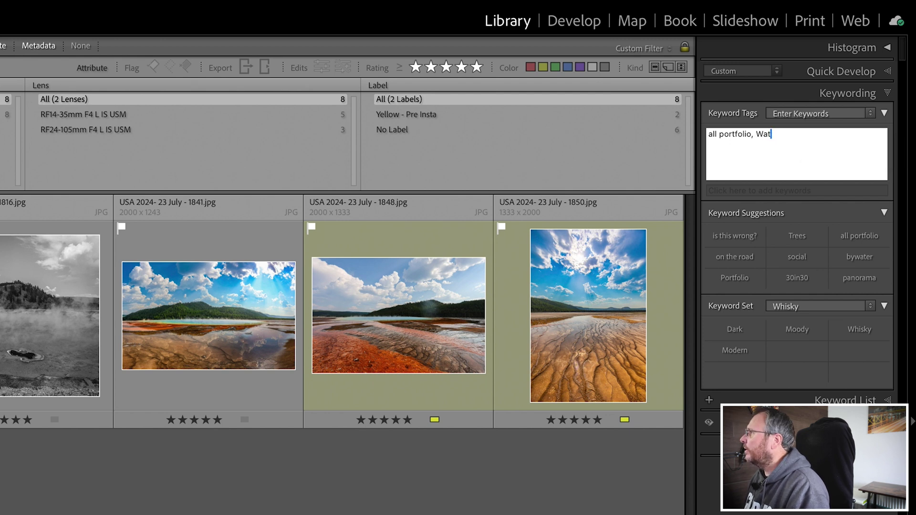
text(bywater)
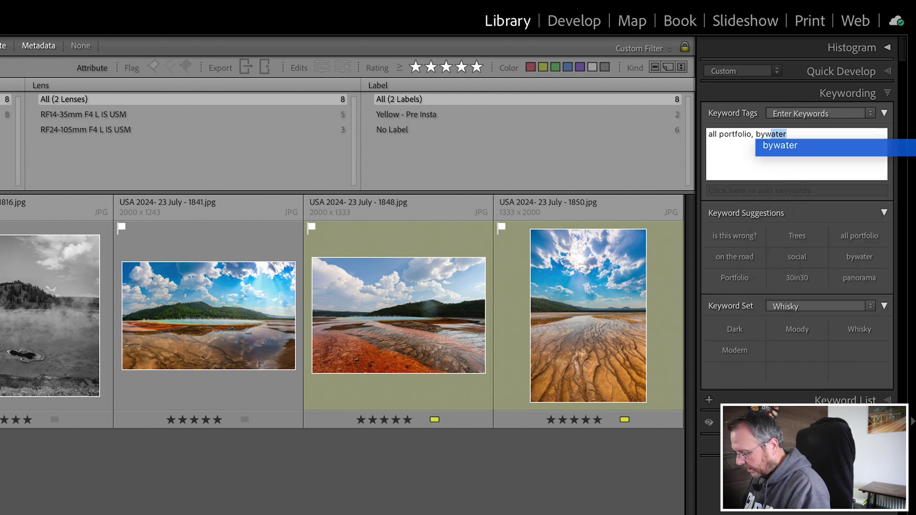
key(Return)
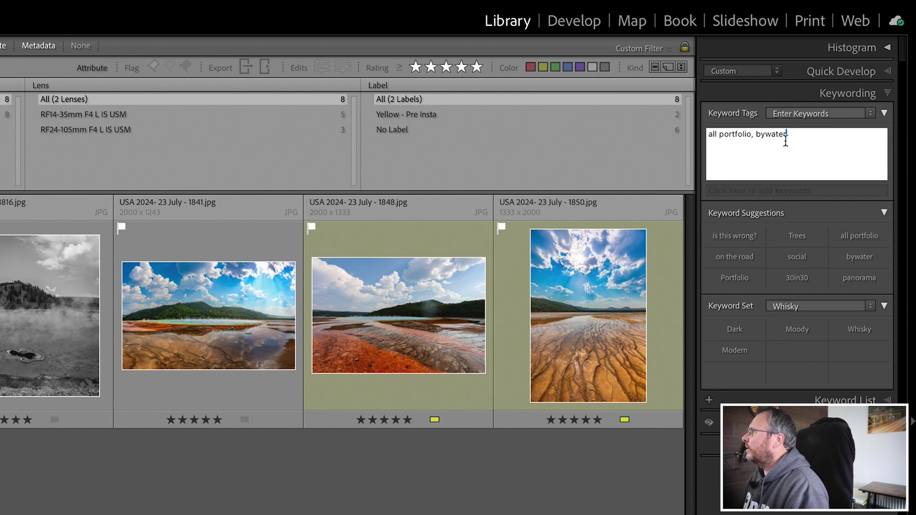
key(Return)
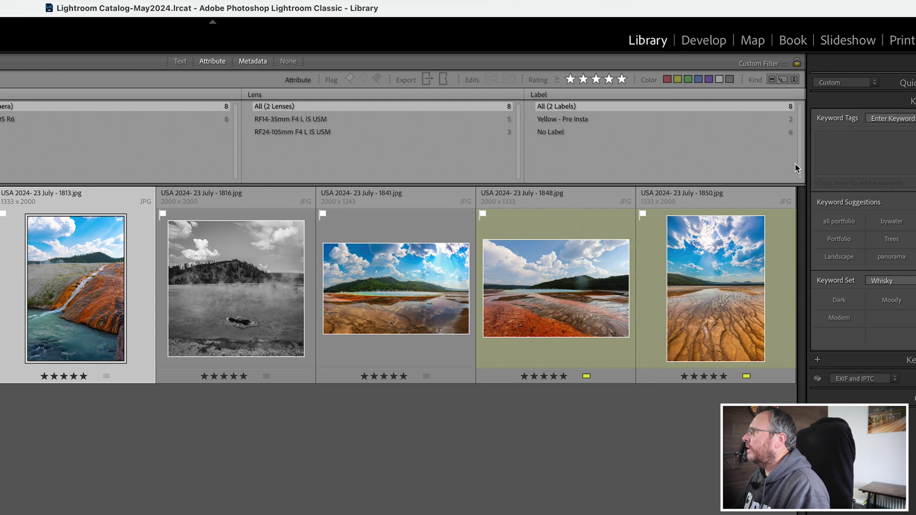
Step: Tag photo 1813 with 'all portfolio' and 'bywater'
click(817, 148)
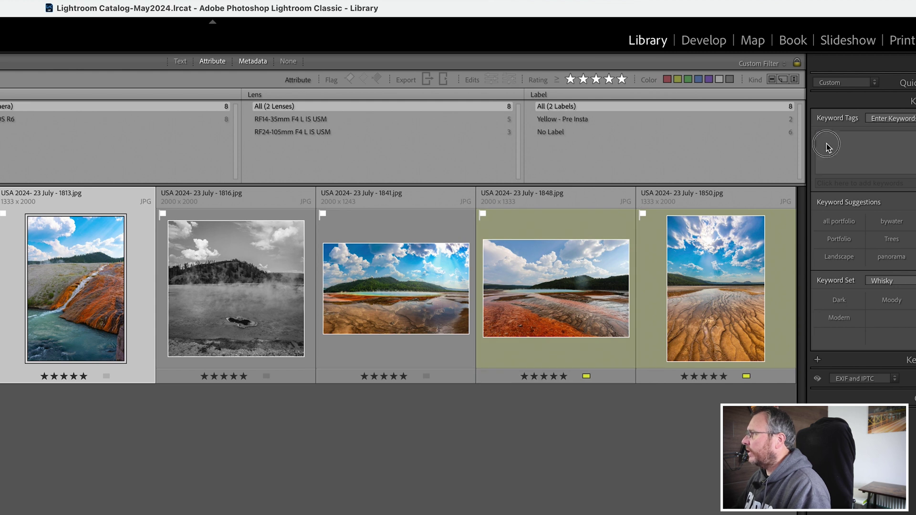
text(all portfolio)
key(Return)
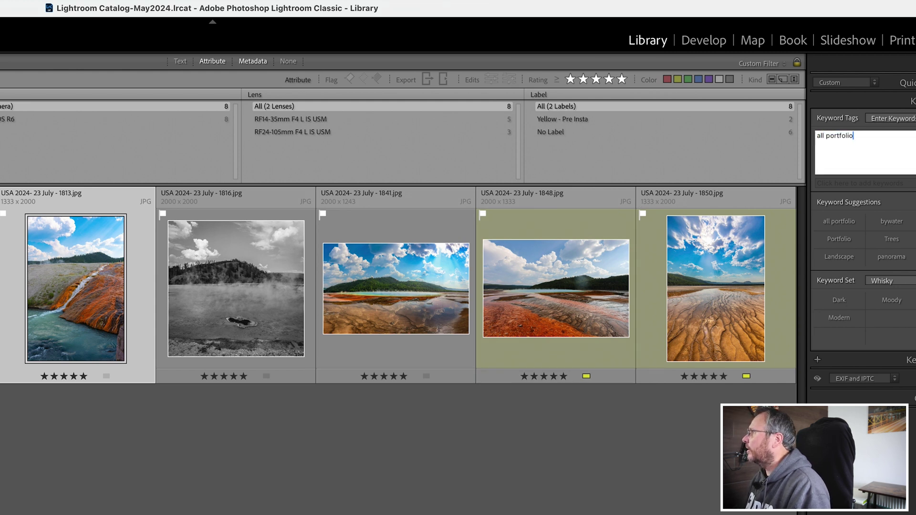
text(bywater)
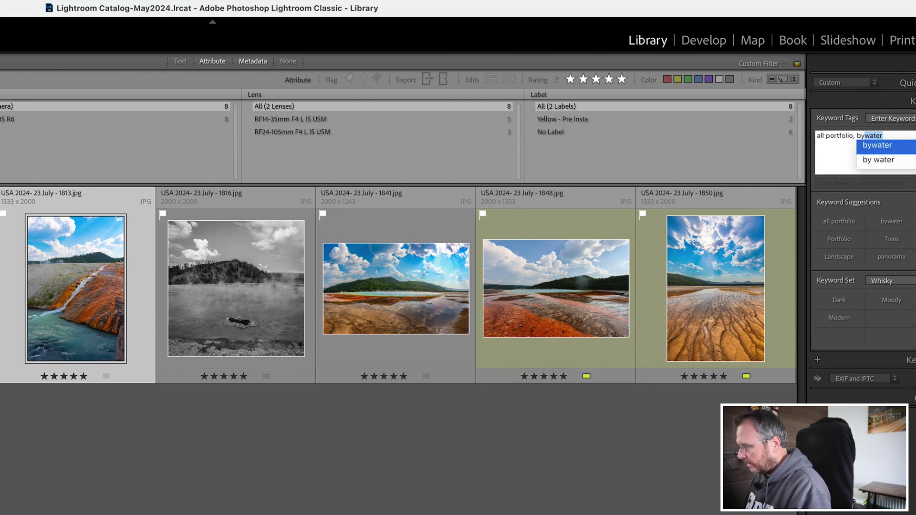
key(Return)
key(Return)
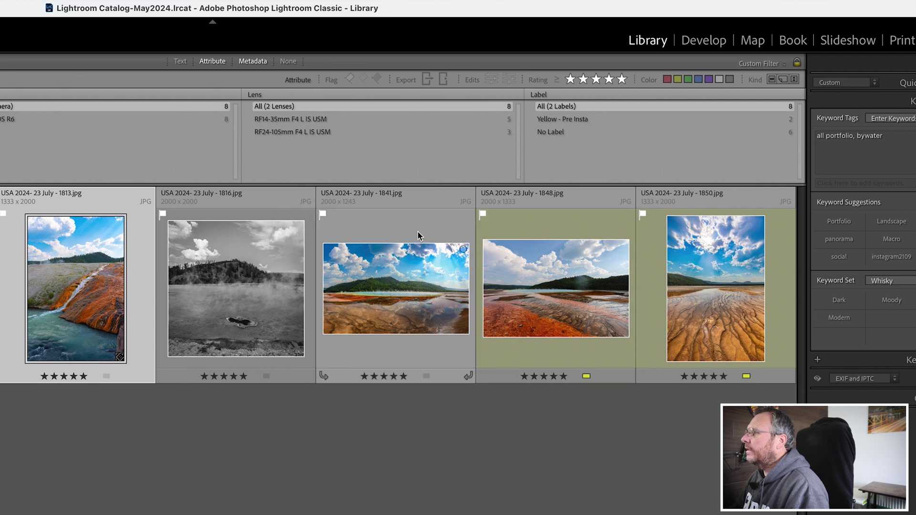
Step: Tag the black-and-white photo 1816 with 'all portfolio' and 'bywater'
click(258, 277)
click(881, 151)
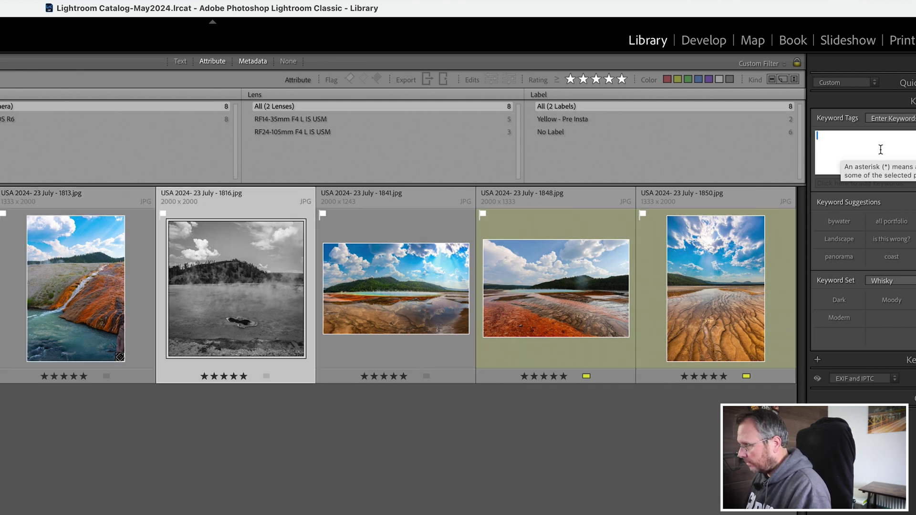
text(all portfolio)
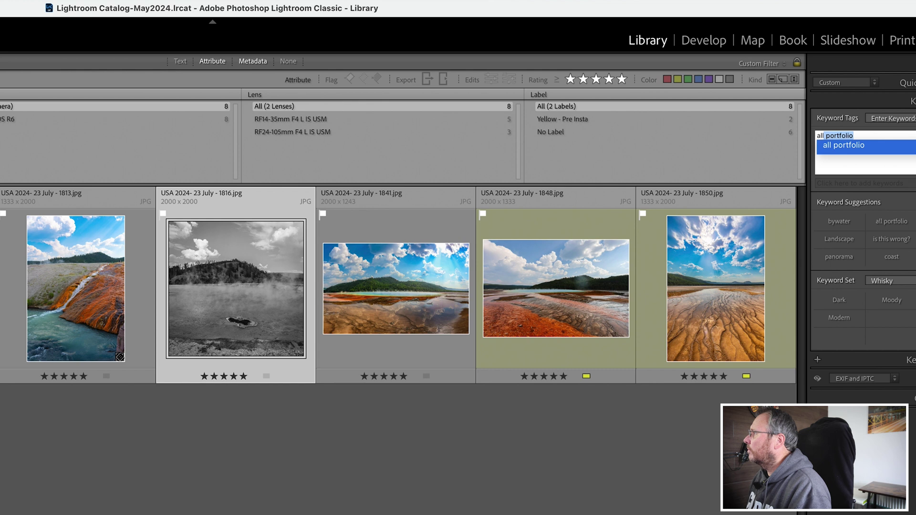
key(Return)
text(, byw)
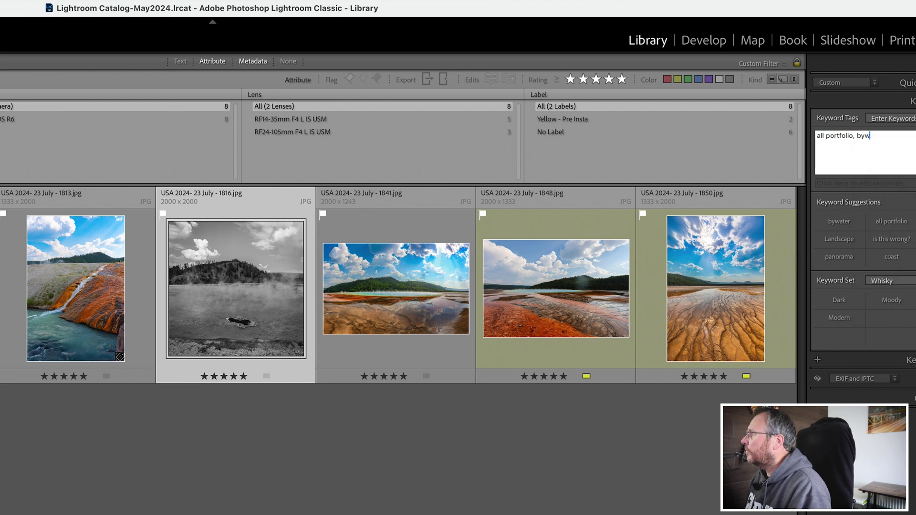
key(Return)
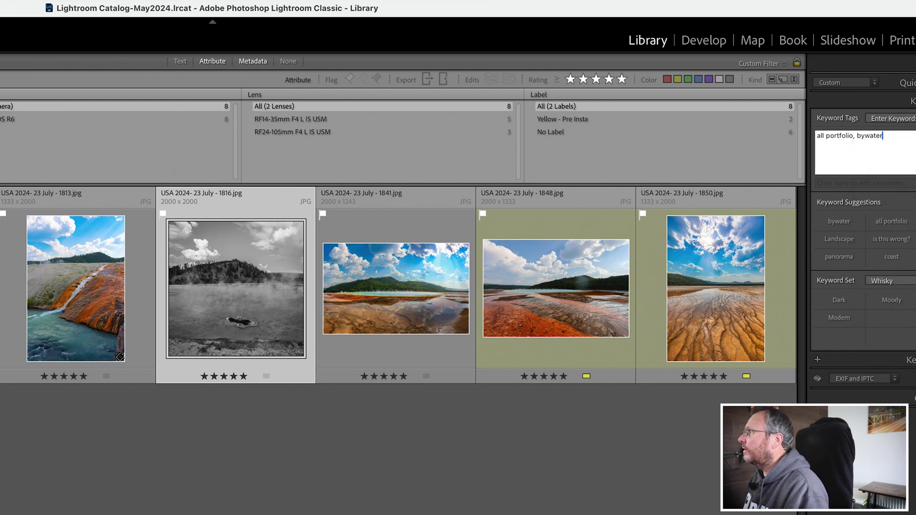
key(Return)
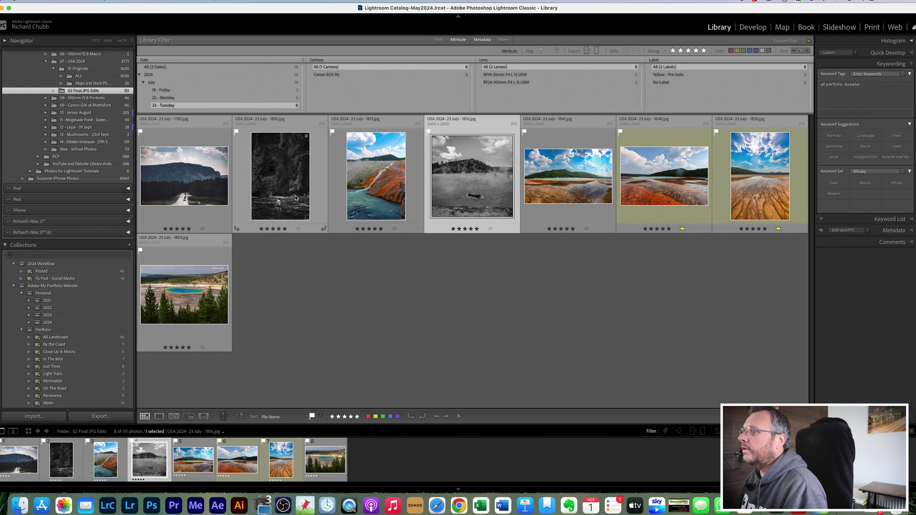
Step: Select the three keyworded photos and check them in the Water smart collection, filtered to 23 July
shift+click(295, 197)
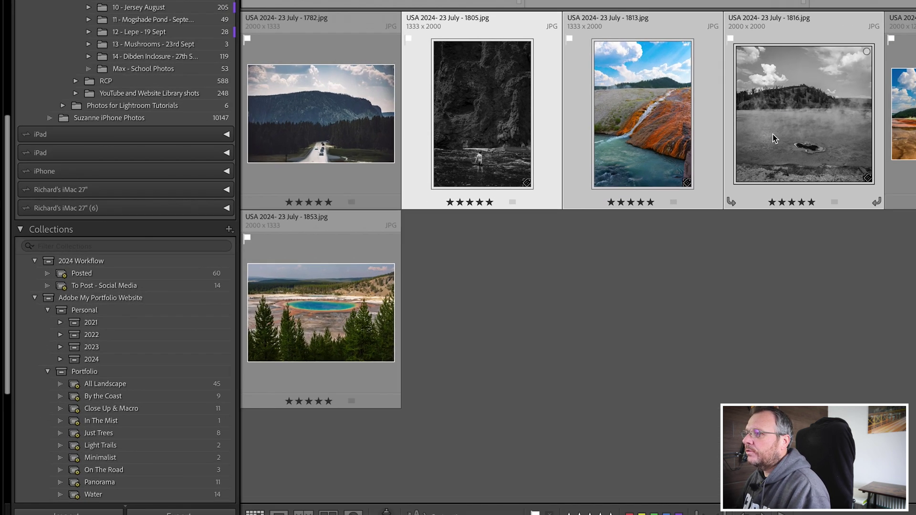
click(153, 385)
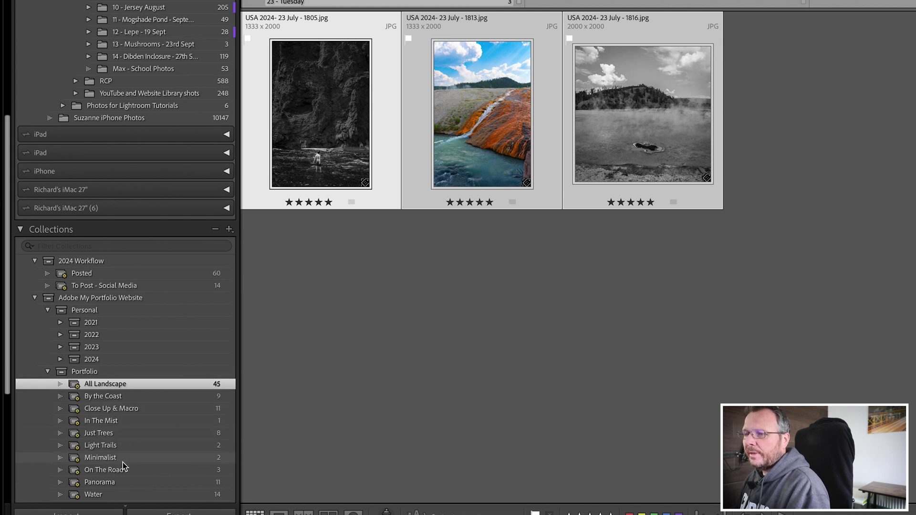
click(115, 497)
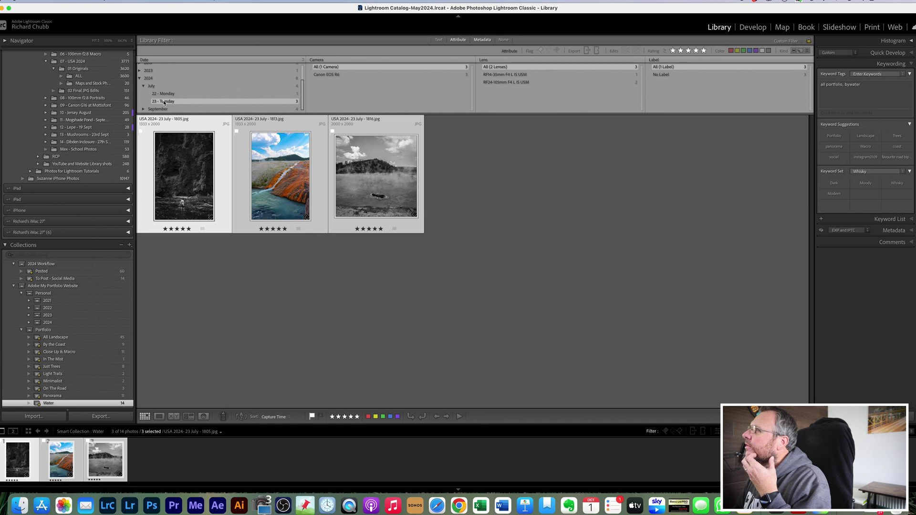
scroll(173, 85, up, 3)
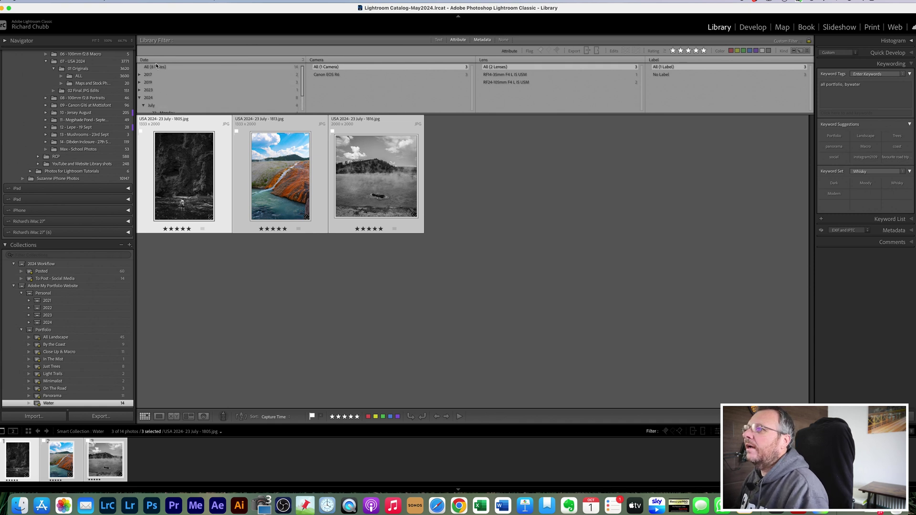
click(158, 68)
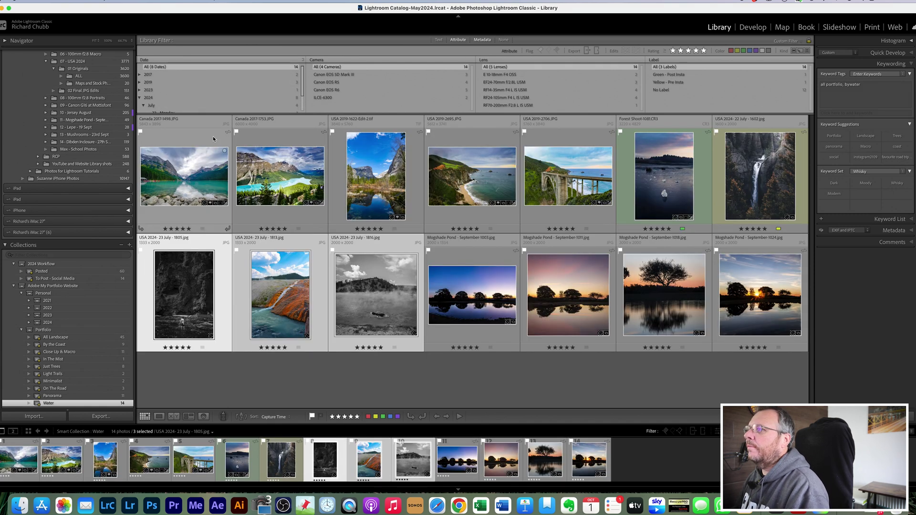
scroll(190, 99, down, 2)
click(180, 101)
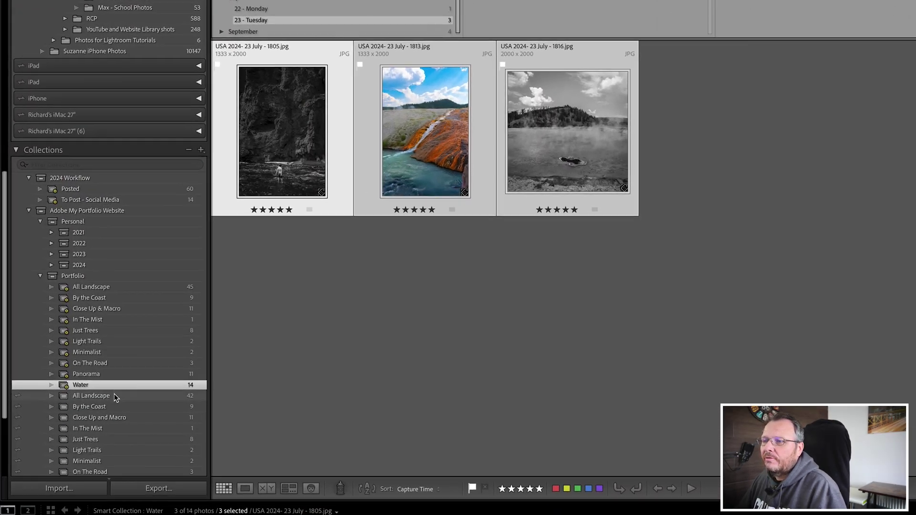
scroll(115, 395, down, 4)
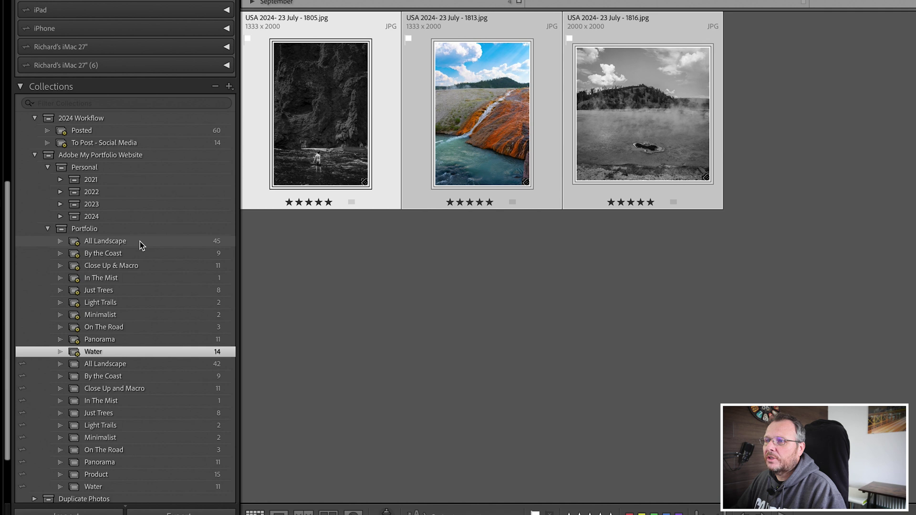
Step: Add all 45 All Landscape smart-collection photos from every date to the synced All Landscape collection
click(175, 244)
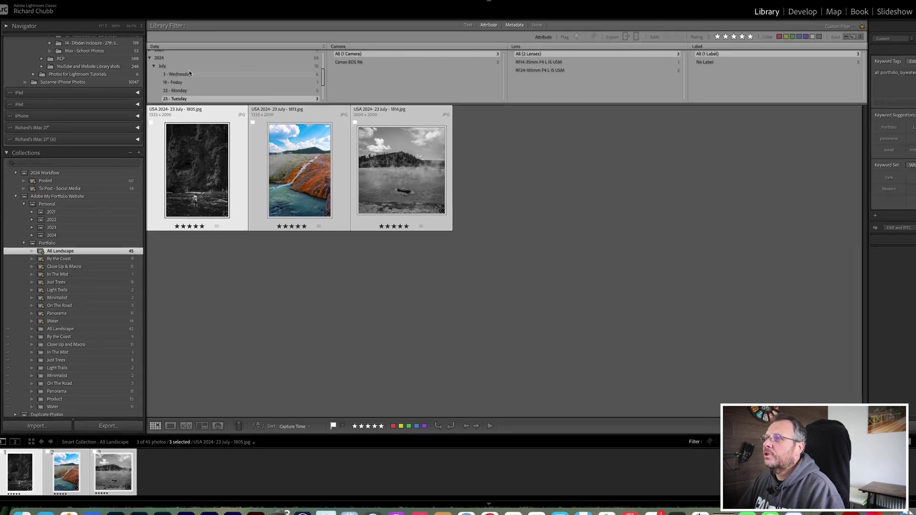
scroll(180, 76, up, 3)
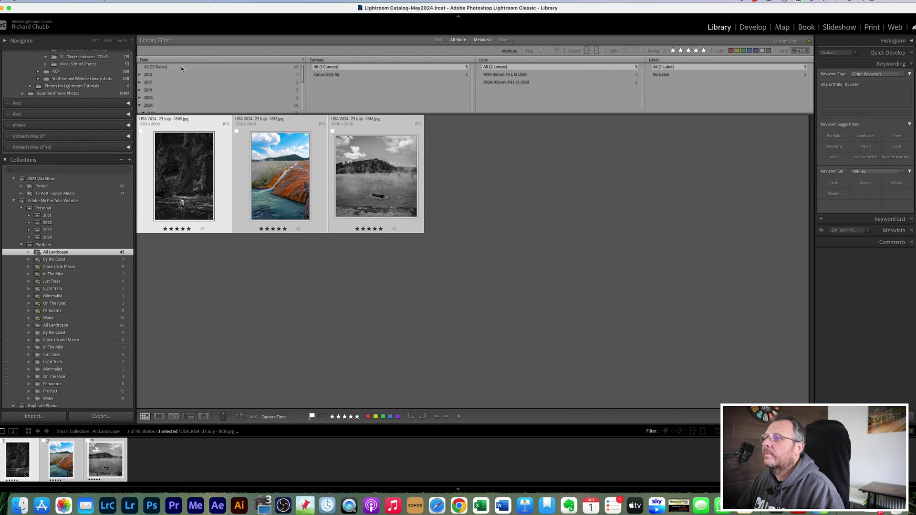
click(182, 66)
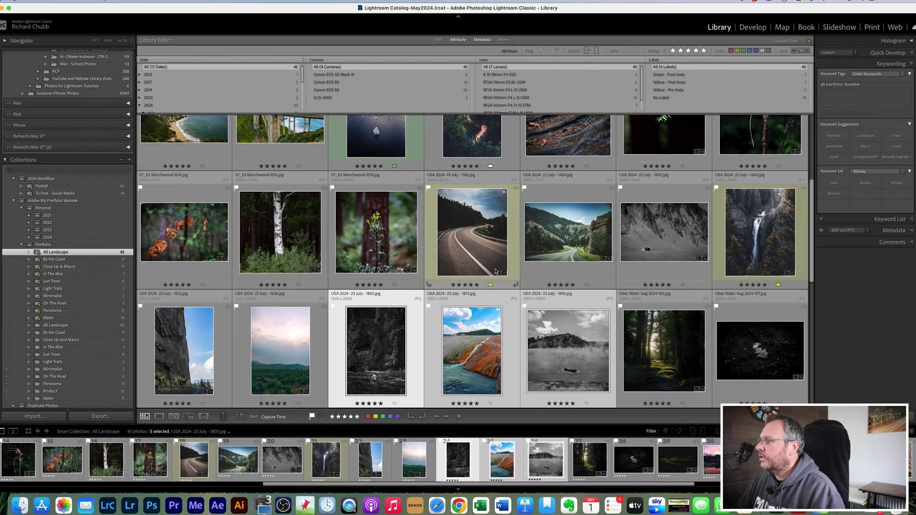
scroll(414, 259, down, 3)
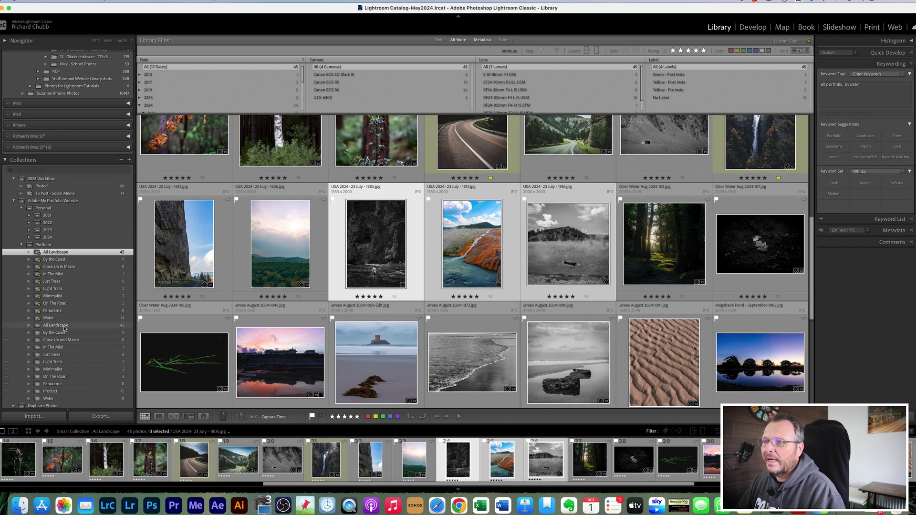
click(181, 266)
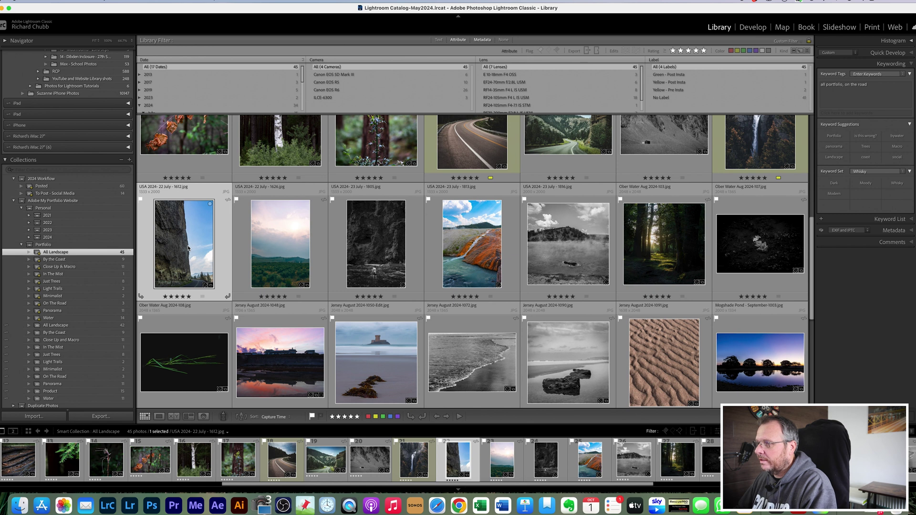
key(super+a)
scroll(424, 248, down, 3)
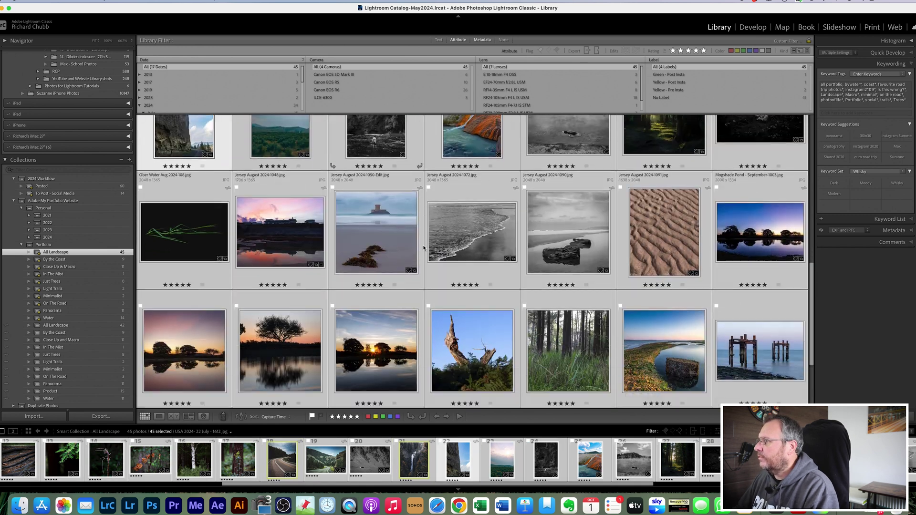
scroll(424, 247, down, 3)
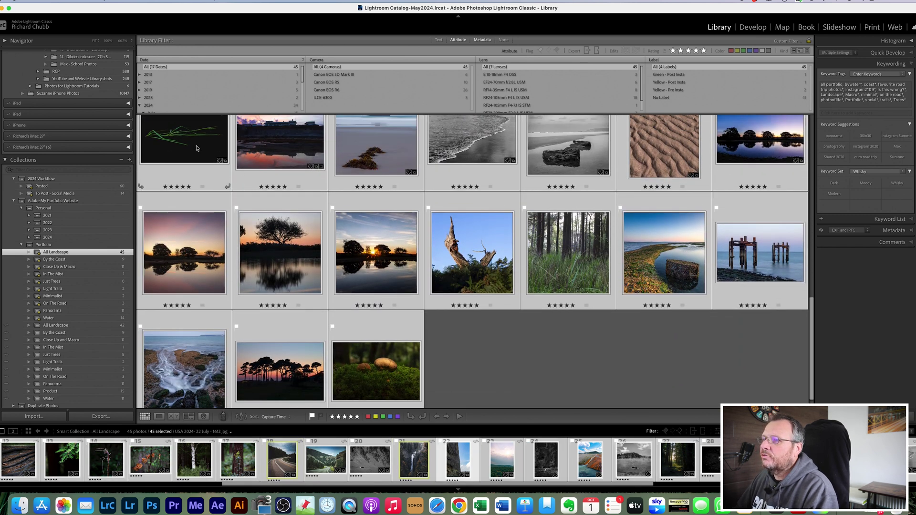
drag(196, 148, 62, 326)
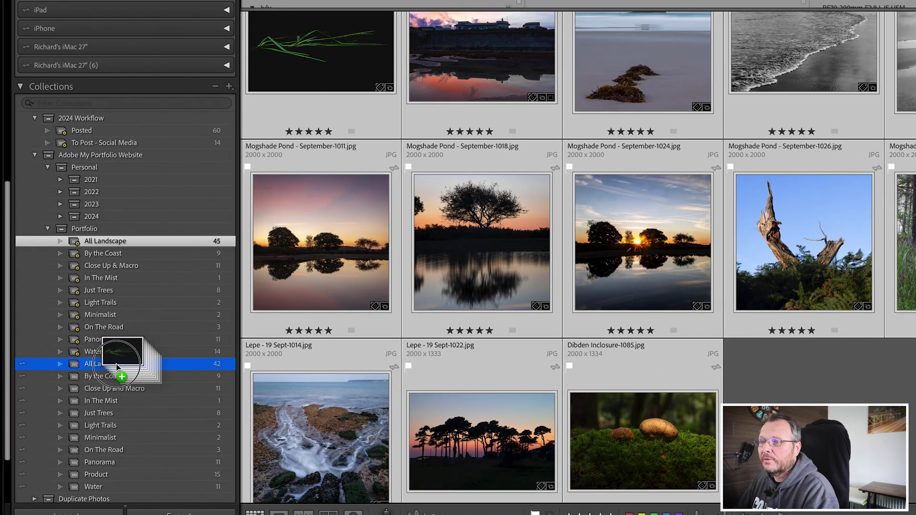
drag(116, 365, 117, 367)
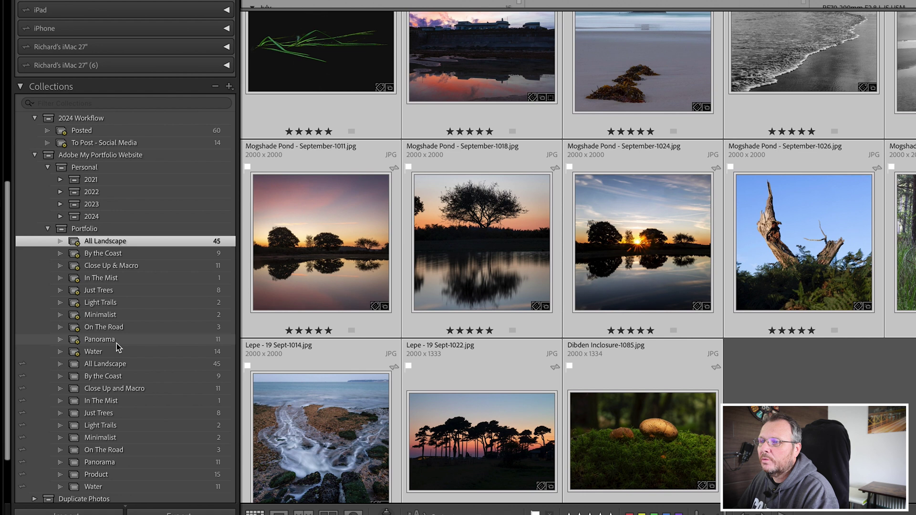
Step: Add all 14 Water smart-collection photos to the synced Water collection
click(127, 352)
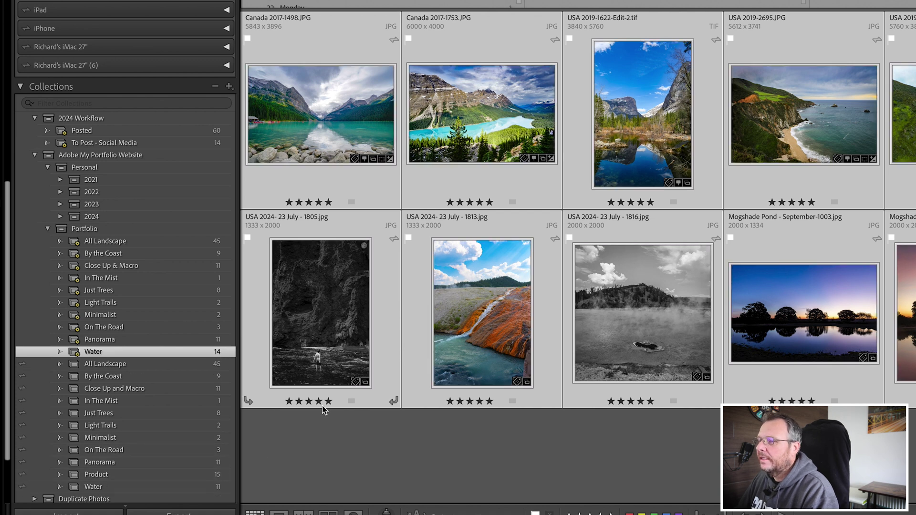
click(349, 319)
key(ctrl+a)
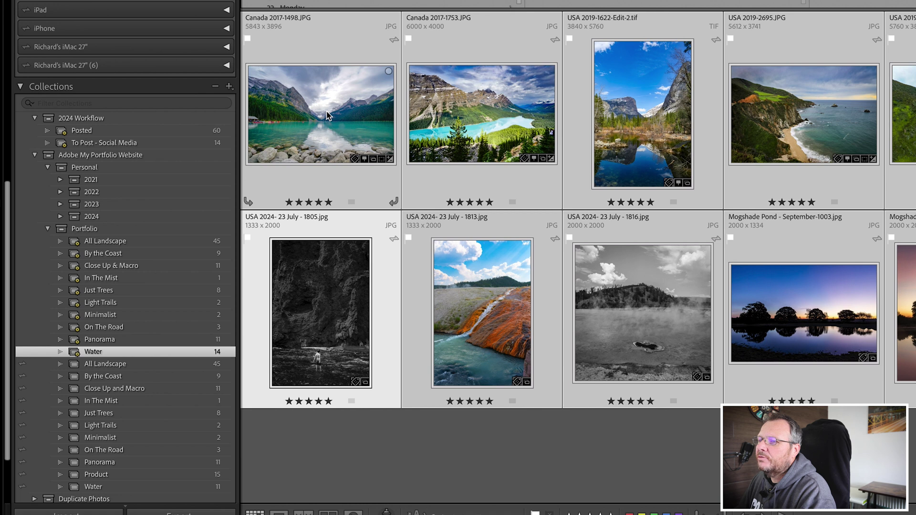
drag(306, 130, 147, 488)
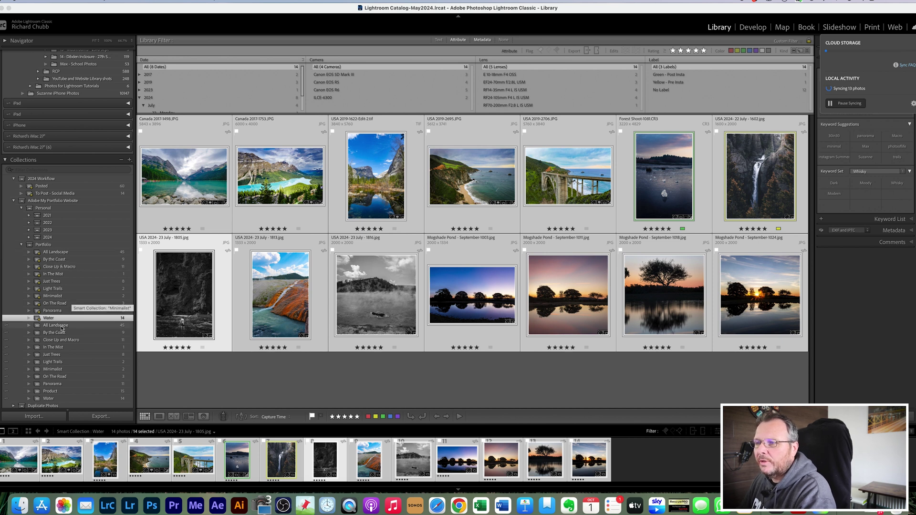
scroll(61, 329, up, 1)
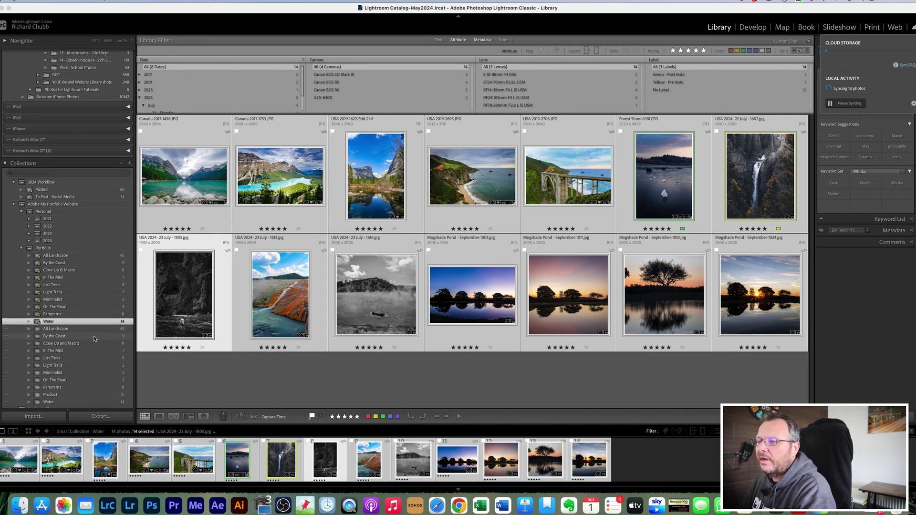
Step: In Lightroom, move Edit Swap into Portfolio, review the 14-photo Water album, then open All Landscape
click(130, 507)
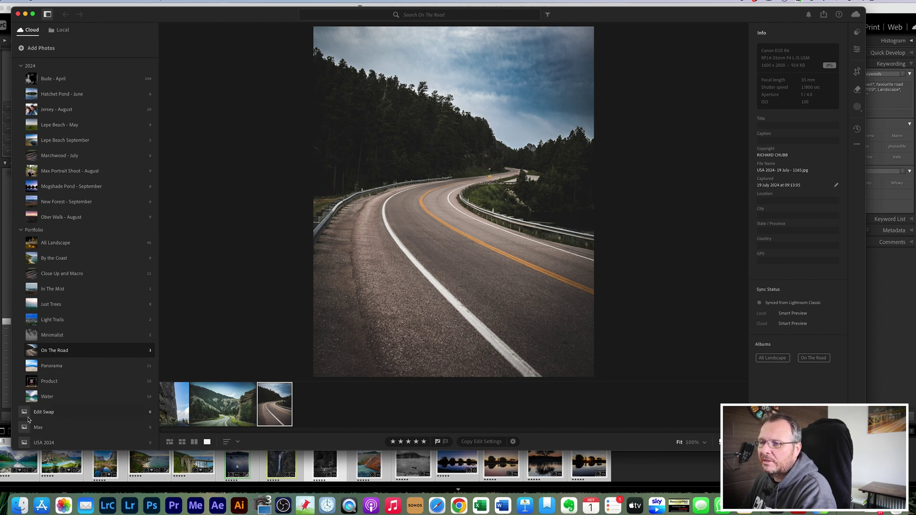
drag(24, 415, 47, 316)
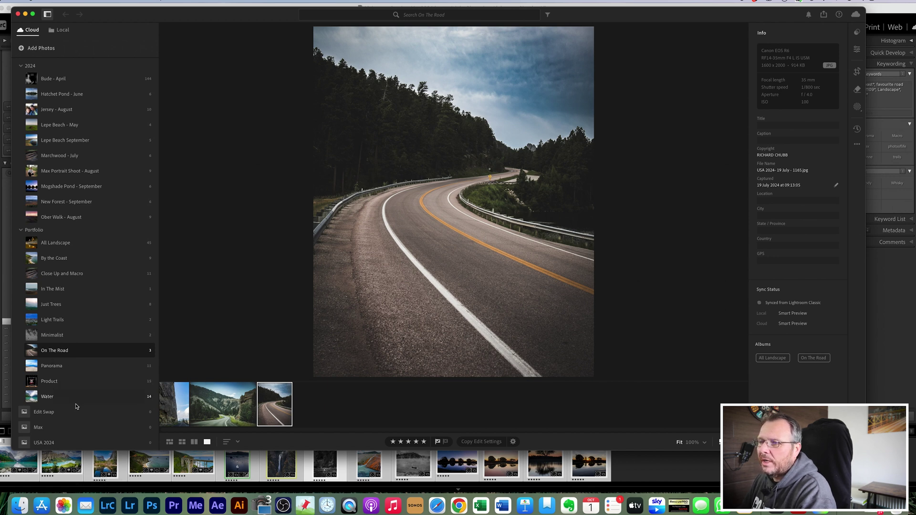
click(47, 396)
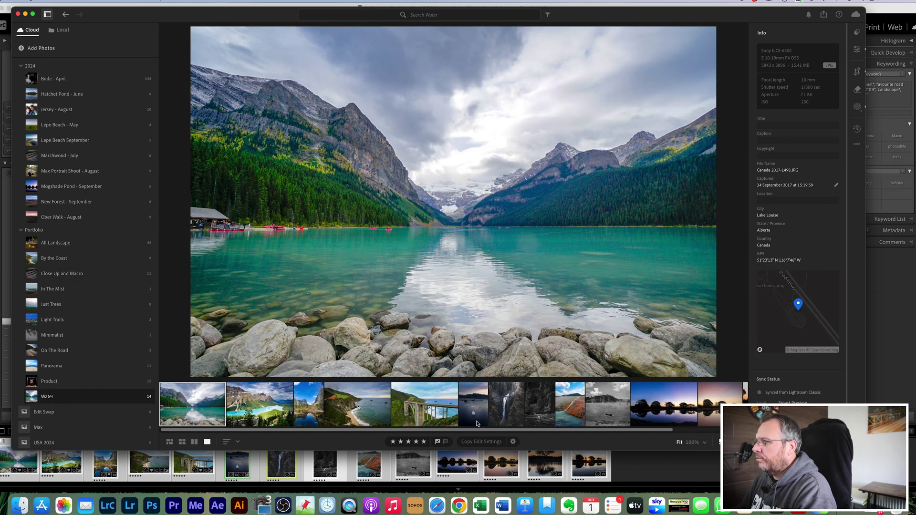
click(170, 442)
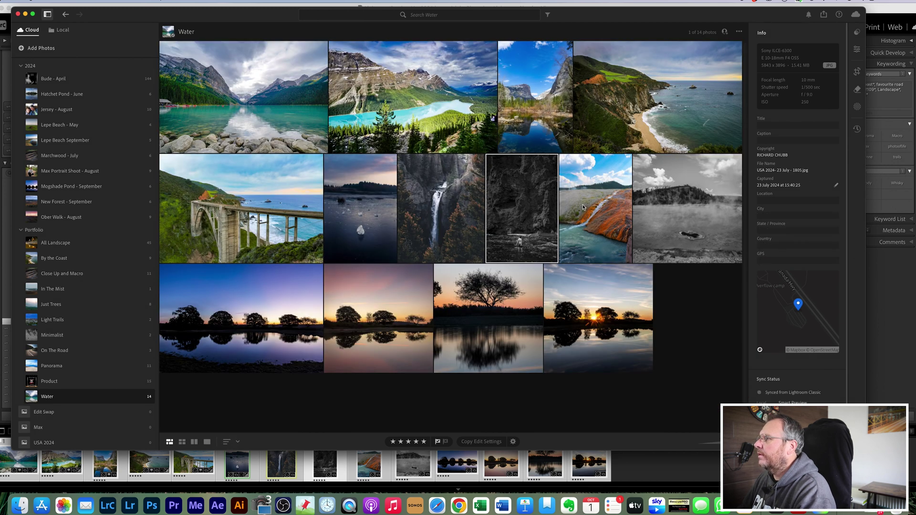
click(657, 209)
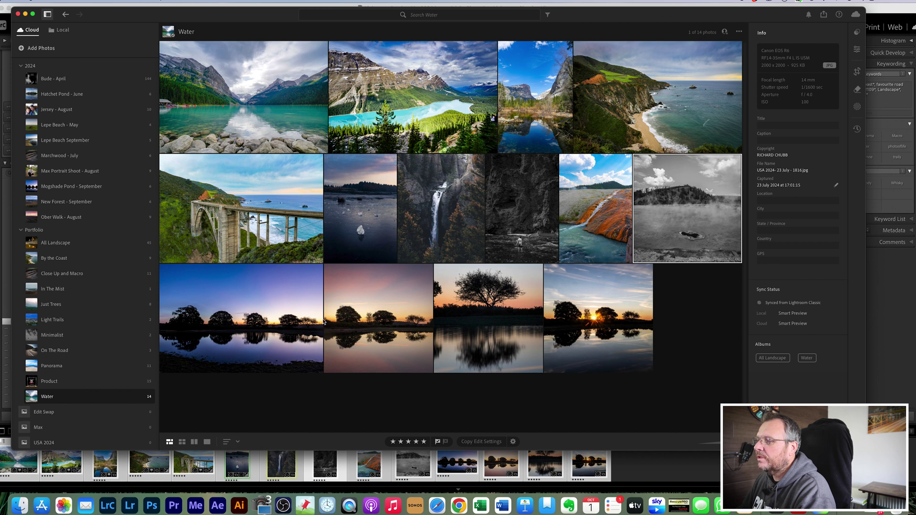
click(56, 243)
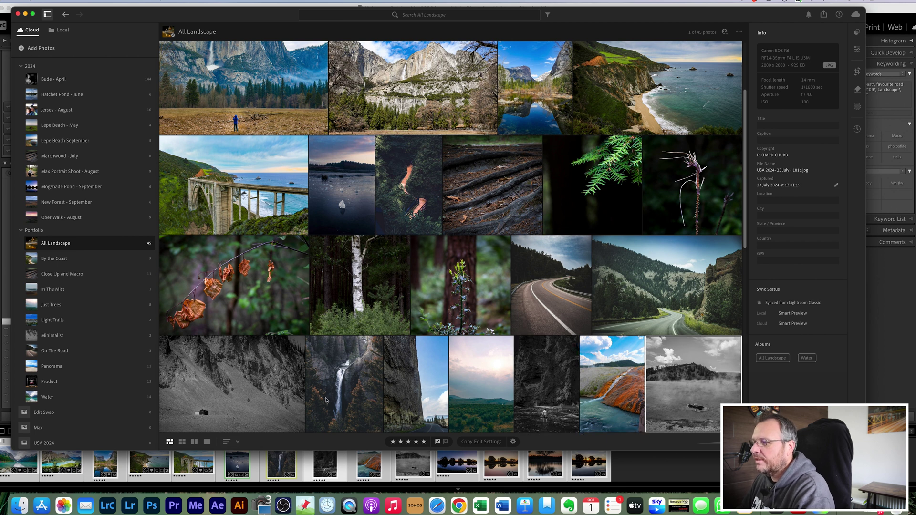
Step: Bring Chrome with the Adobe Portfolio page to the front and scroll to the top
click(460, 506)
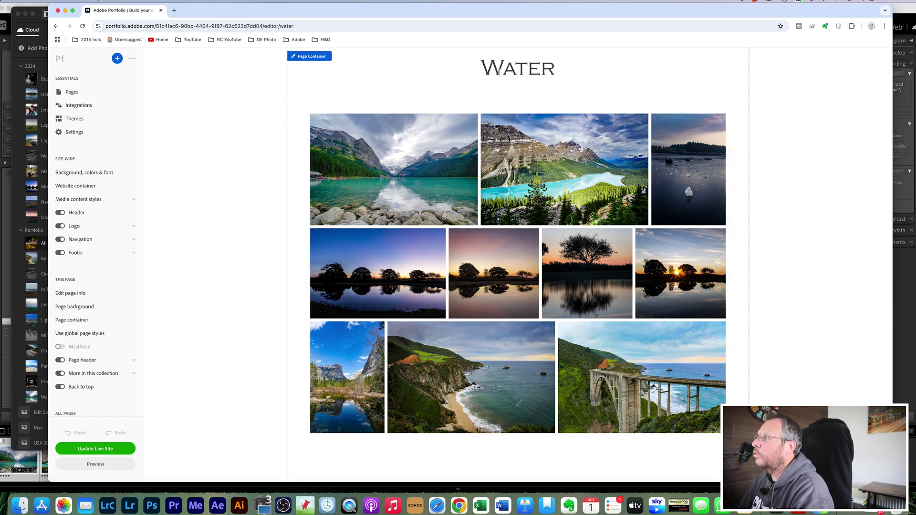
scroll(398, 179, up, 3)
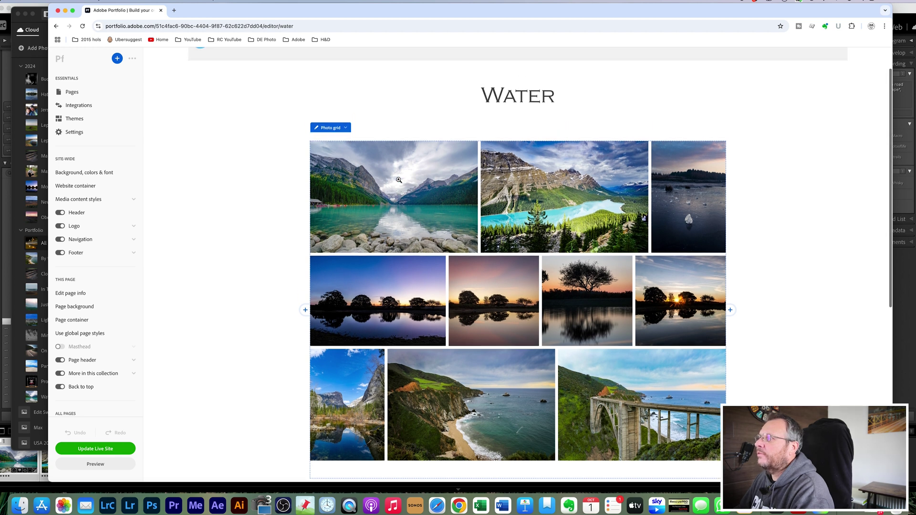
Step: Browse the live site's Portfolio page and outdoor landscape galleries, then return to Lightroom
click(574, 67)
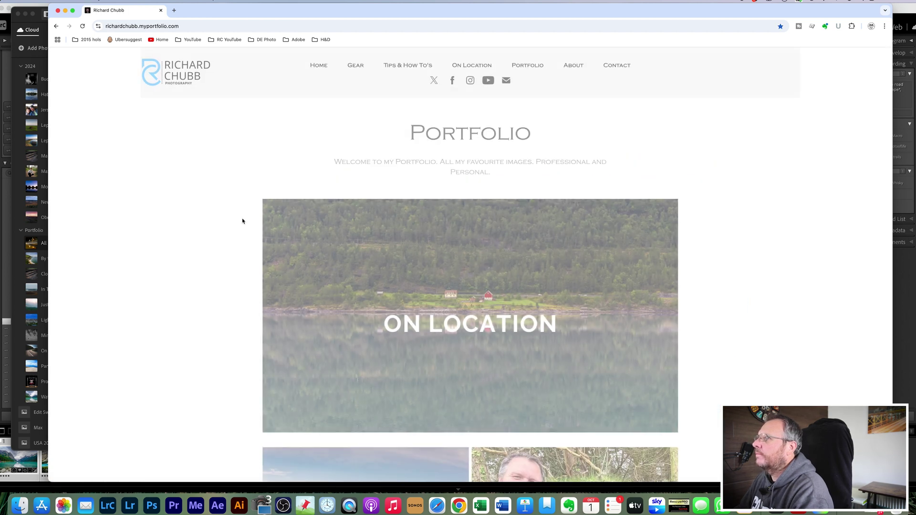
scroll(354, 246, down, 5)
click(379, 272)
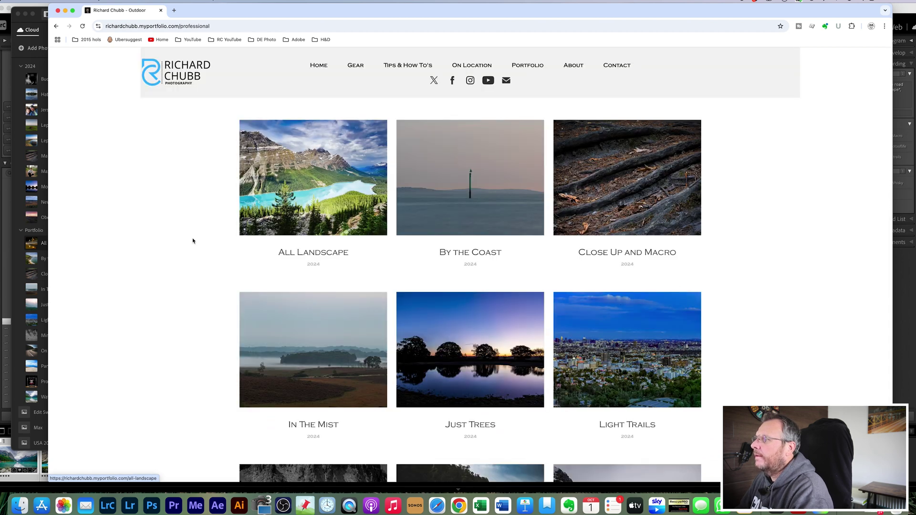
scroll(209, 229, down, 6)
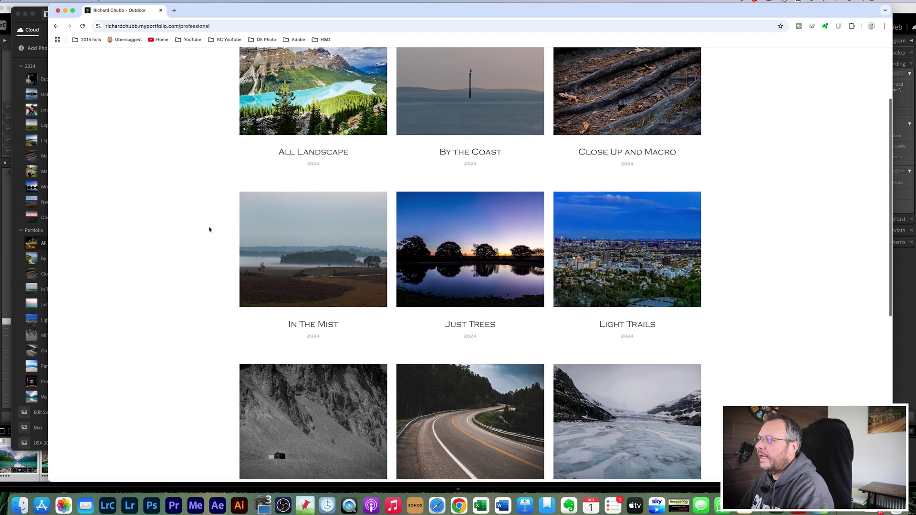
scroll(209, 229, down, 2)
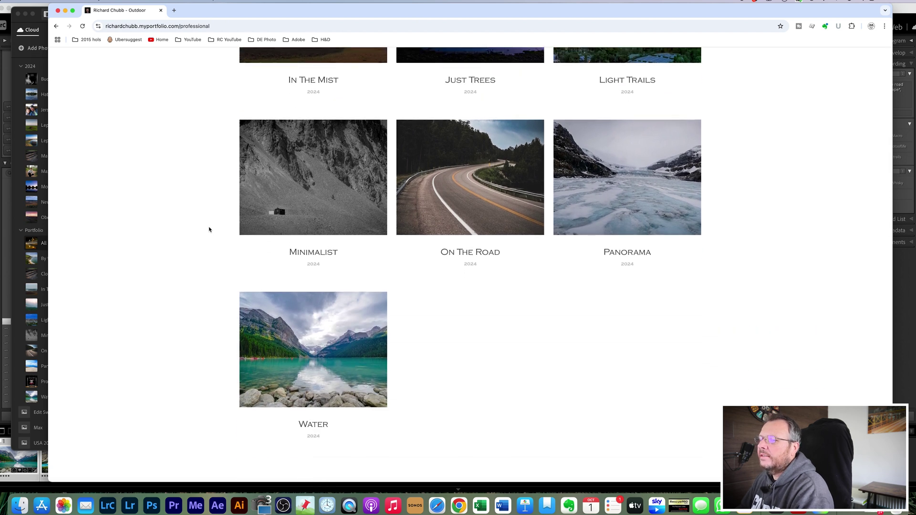
click(38, 26)
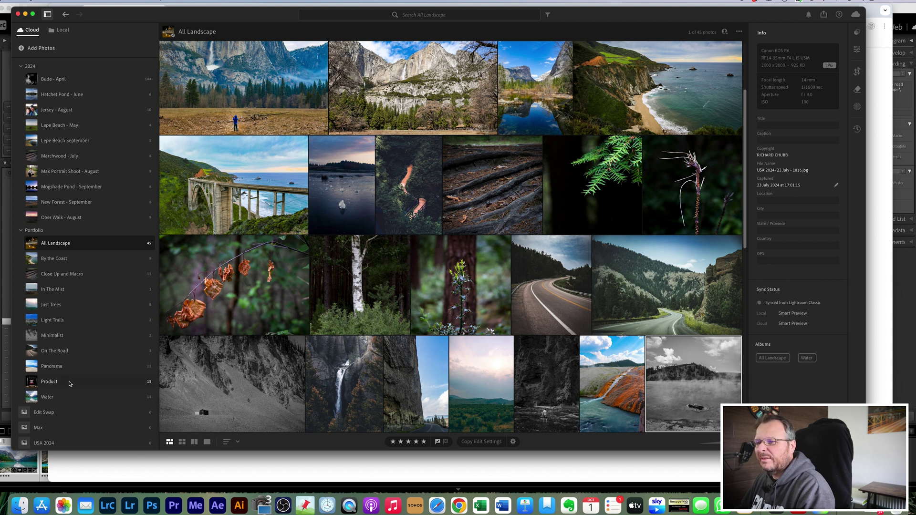
Step: Compare Lightroom's albums with the live outdoor collections page, finishing with Chrome in front
key(super+Tab)
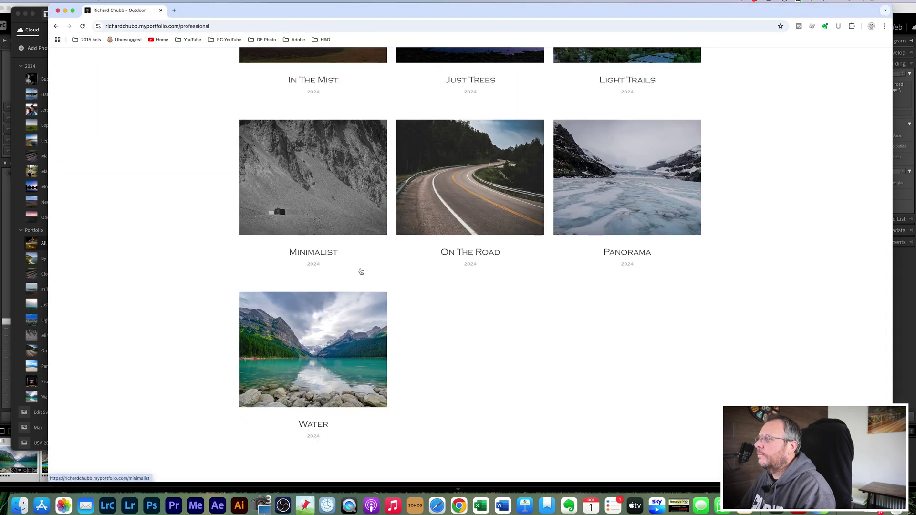
scroll(390, 265, up, 5)
scroll(390, 265, down, 5)
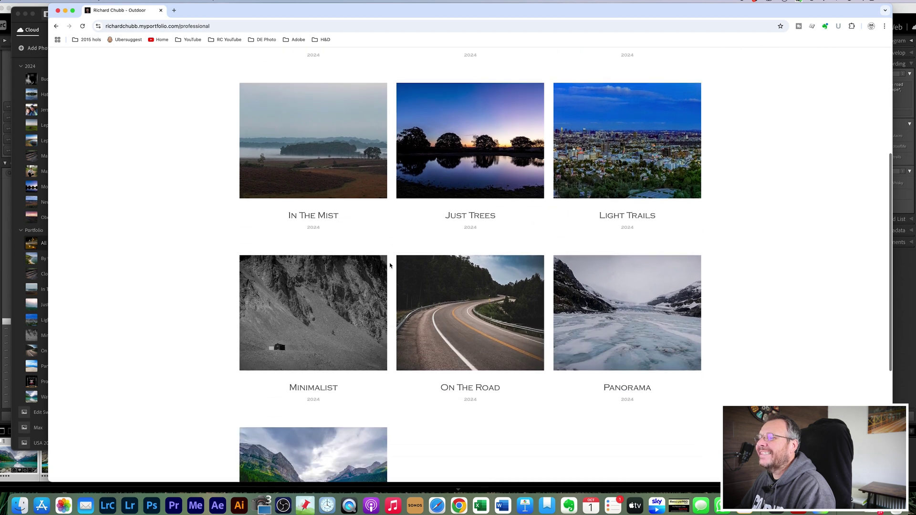
scroll(390, 265, down, 2)
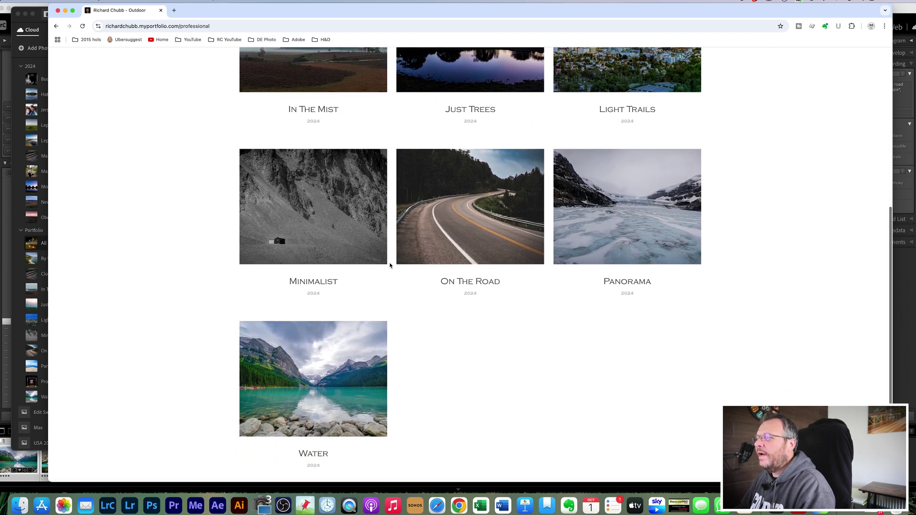
key(super+Tab)
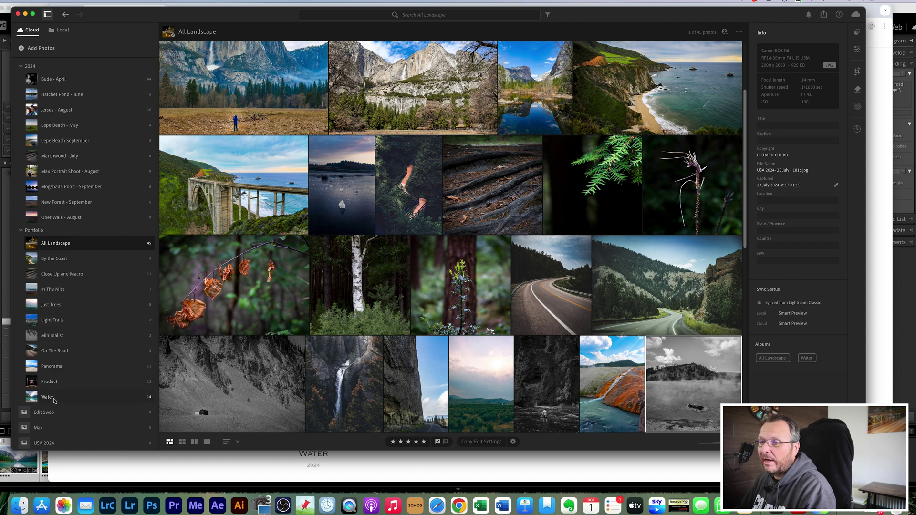
scroll(52, 395, down, 1)
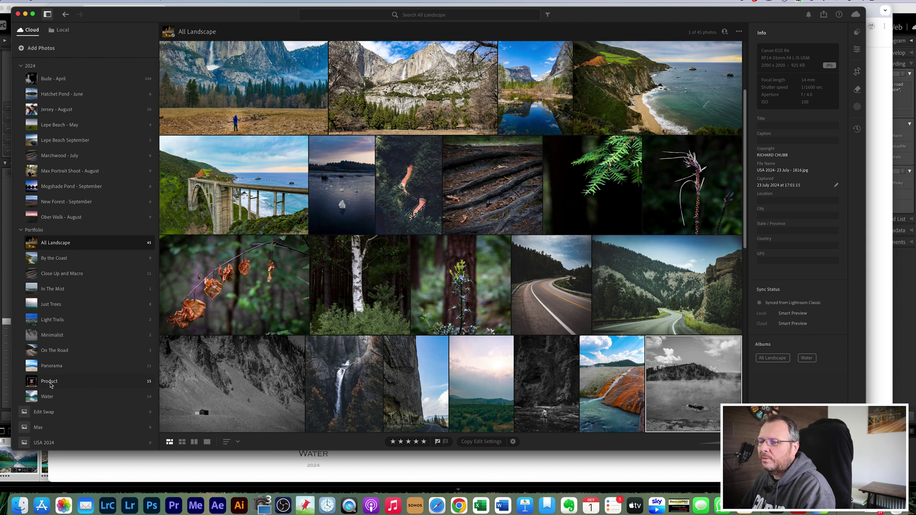
key(super+Tab)
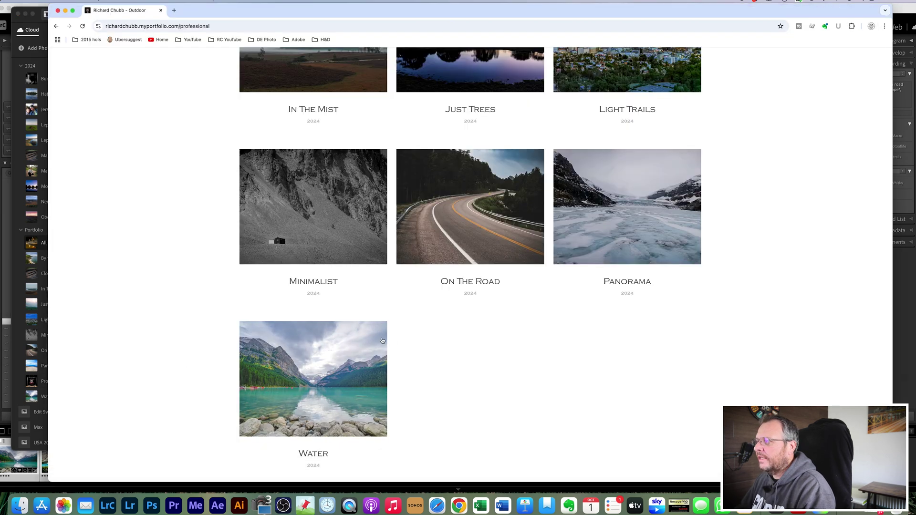
scroll(447, 340, up, 6)
scroll(448, 340, up, 1)
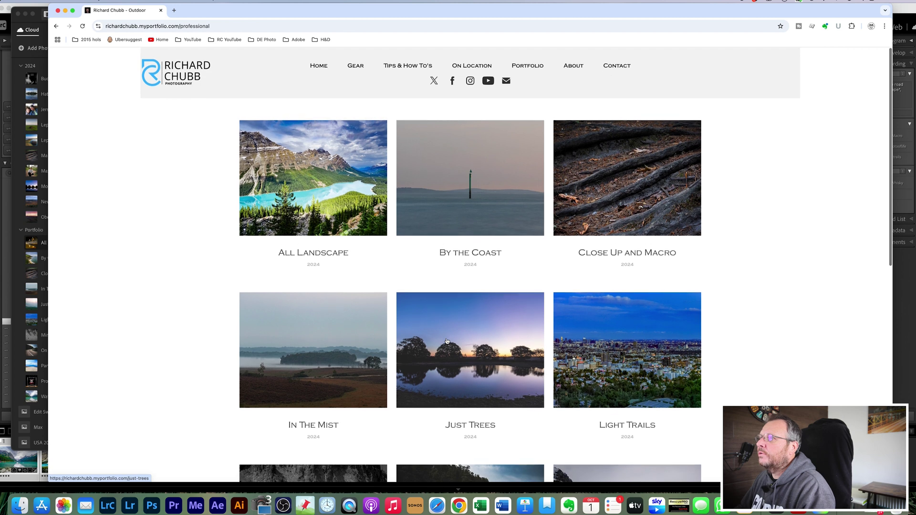
Step: Open the Adobe Portfolio editor from bookmarks and browse the Outdoor collection's gallery tiles
click(295, 40)
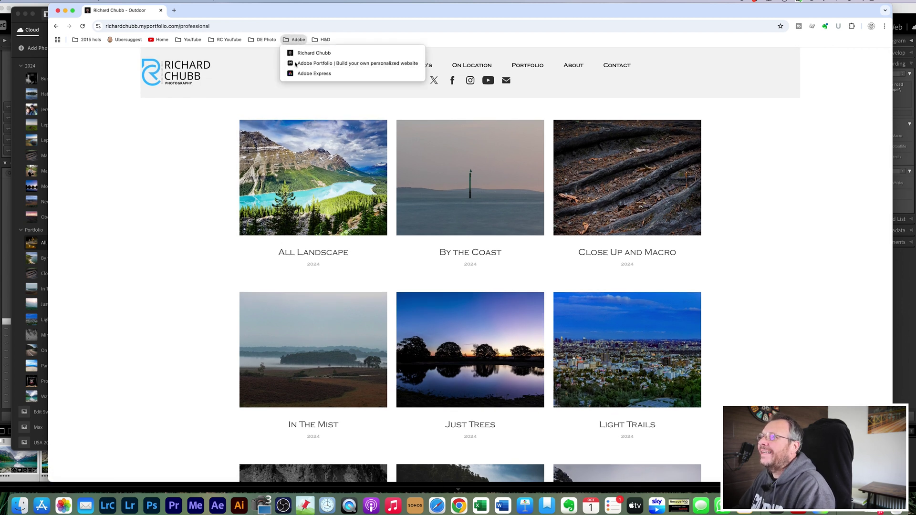
click(325, 63)
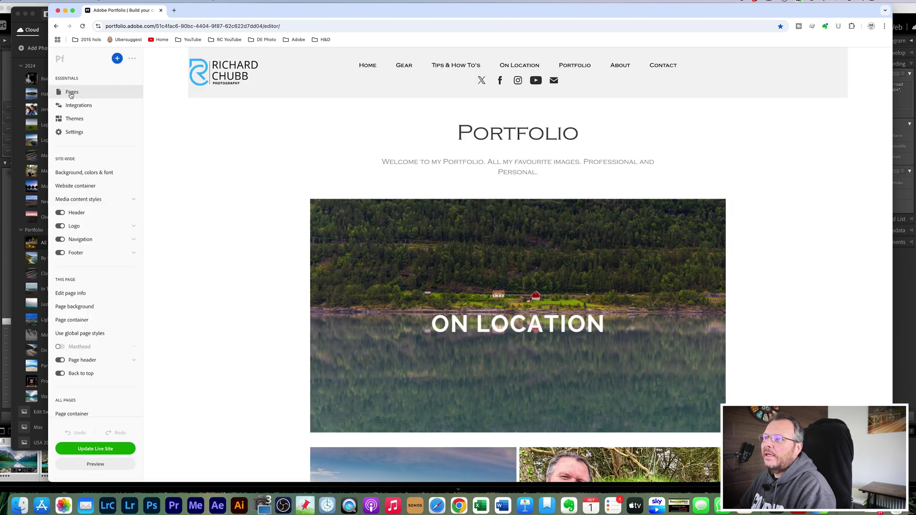
click(71, 93)
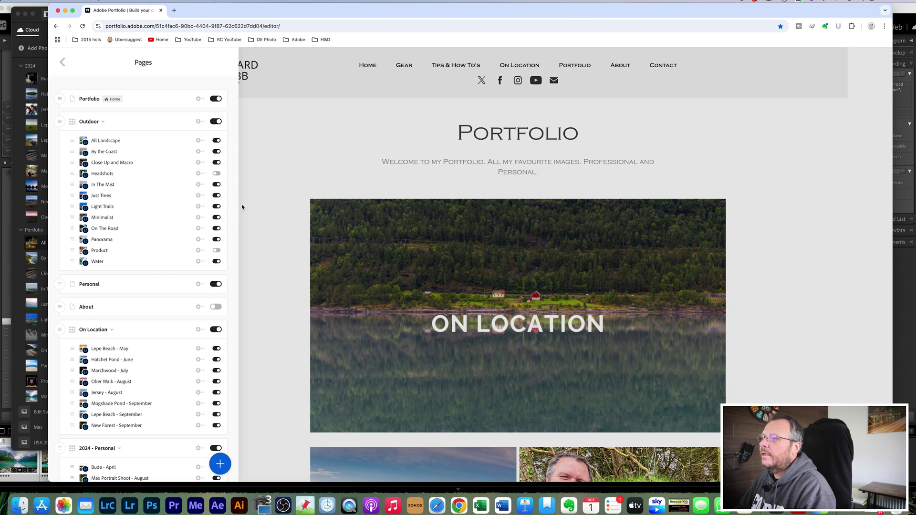
click(414, 272)
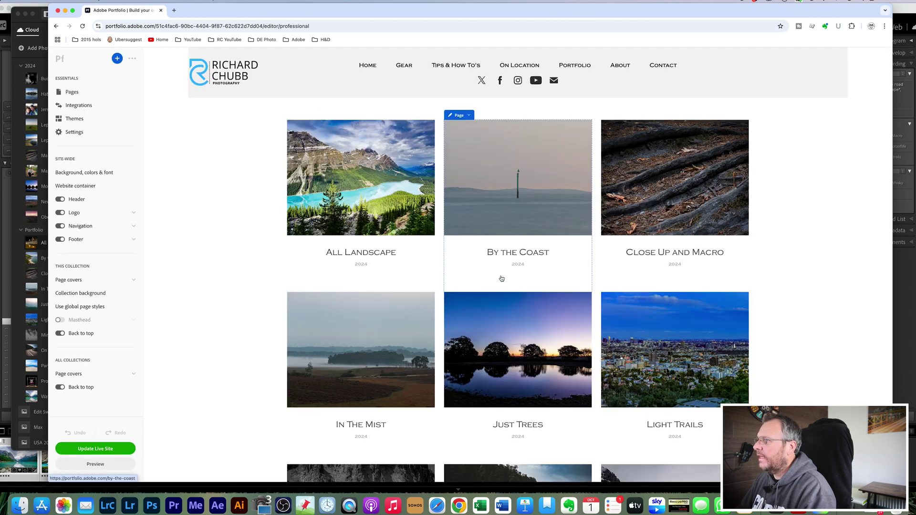
scroll(502, 279, down, 7)
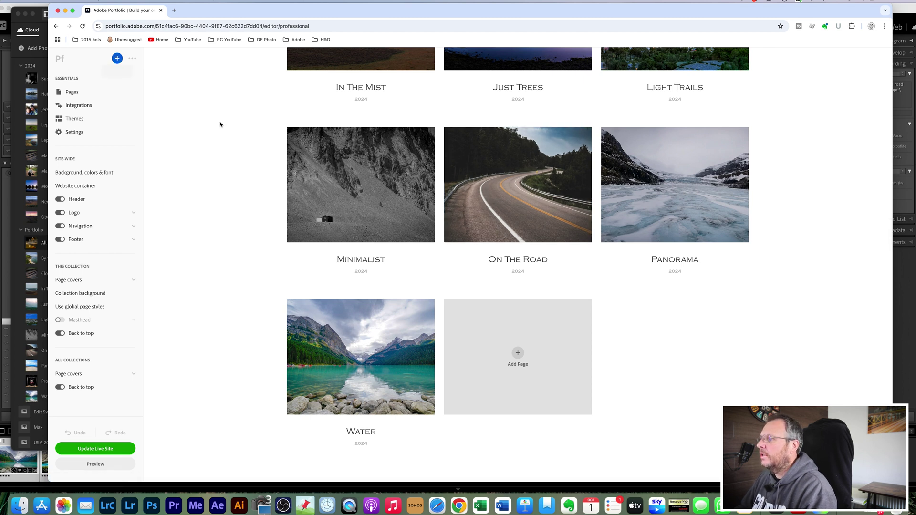
click(517, 352)
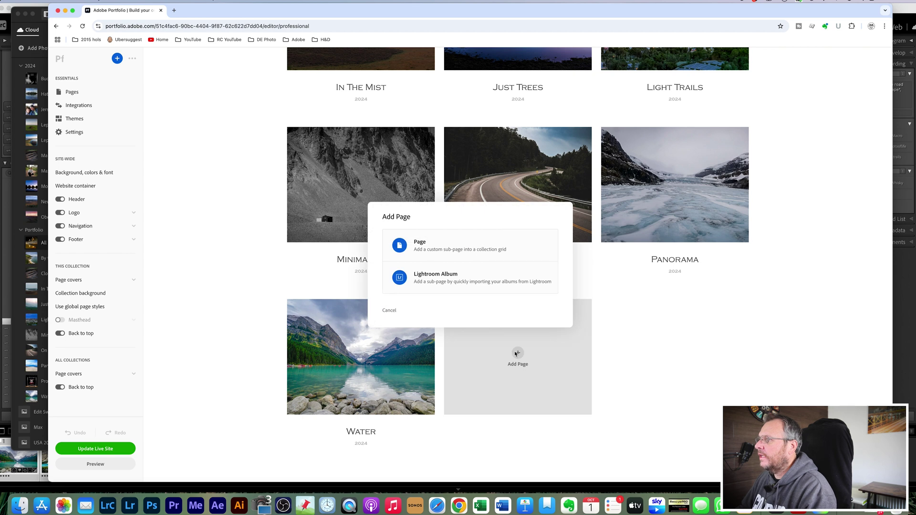
click(439, 279)
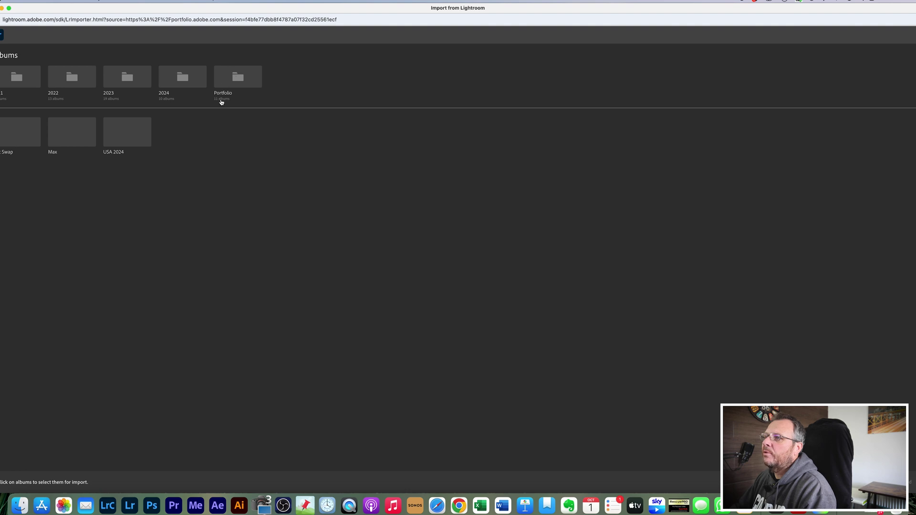
click(245, 77)
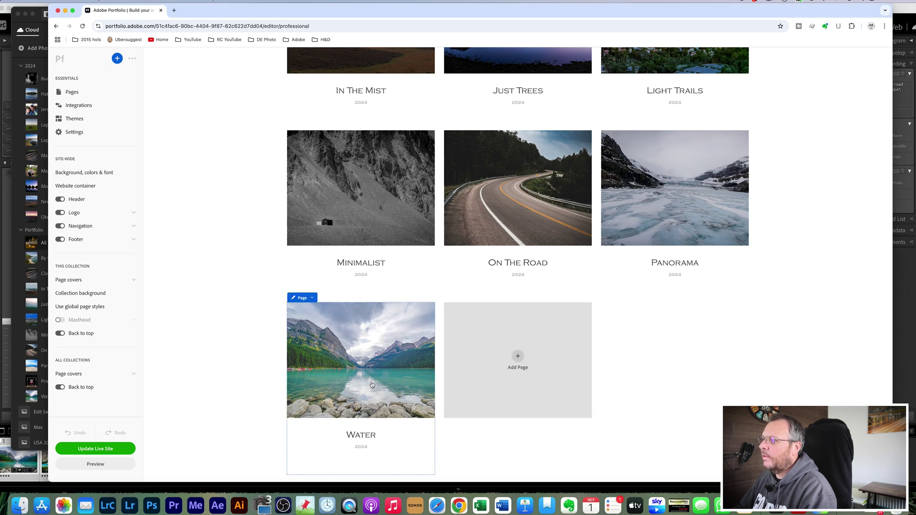
Step: Open the Water gallery page in the editor, look over its photos, and show the Pages list
click(372, 377)
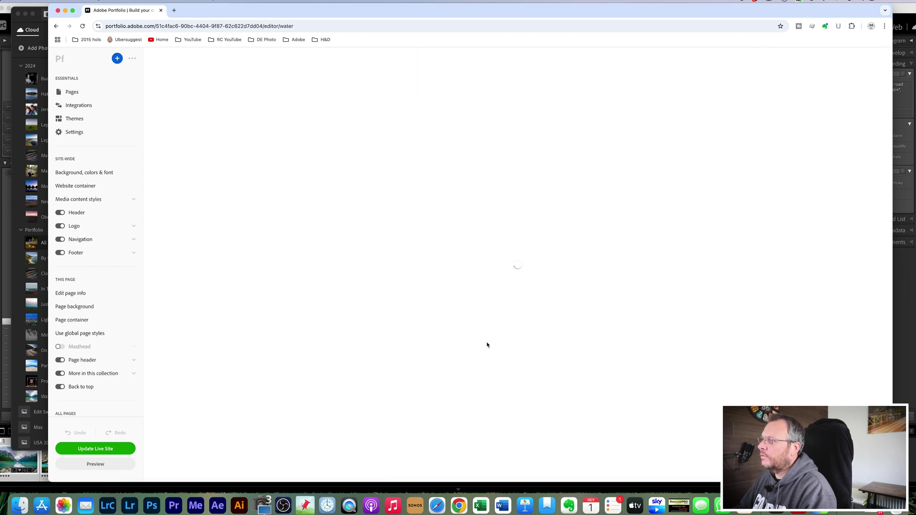
scroll(492, 338, down, 3)
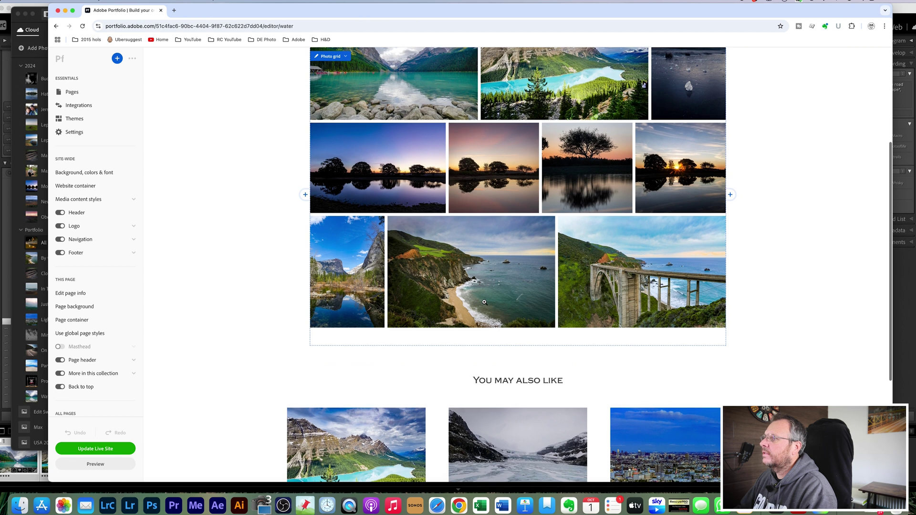
scroll(489, 315, up, 3)
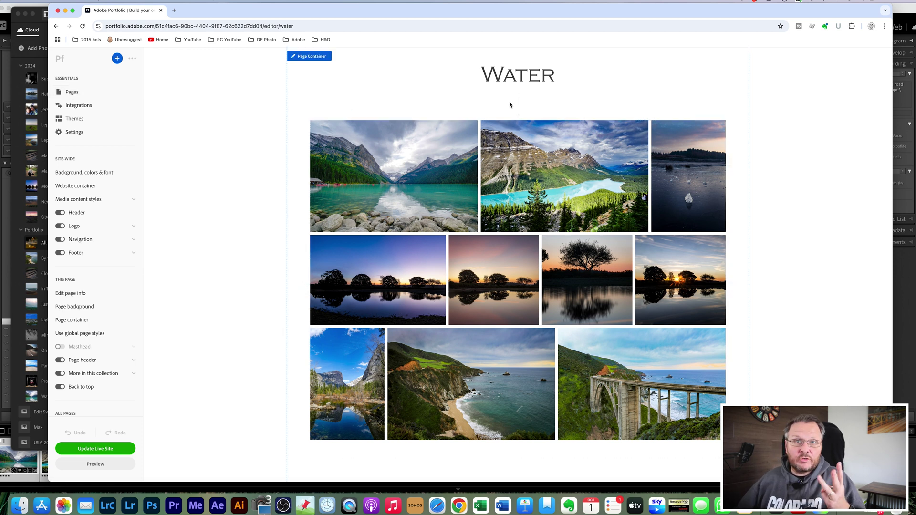
click(73, 93)
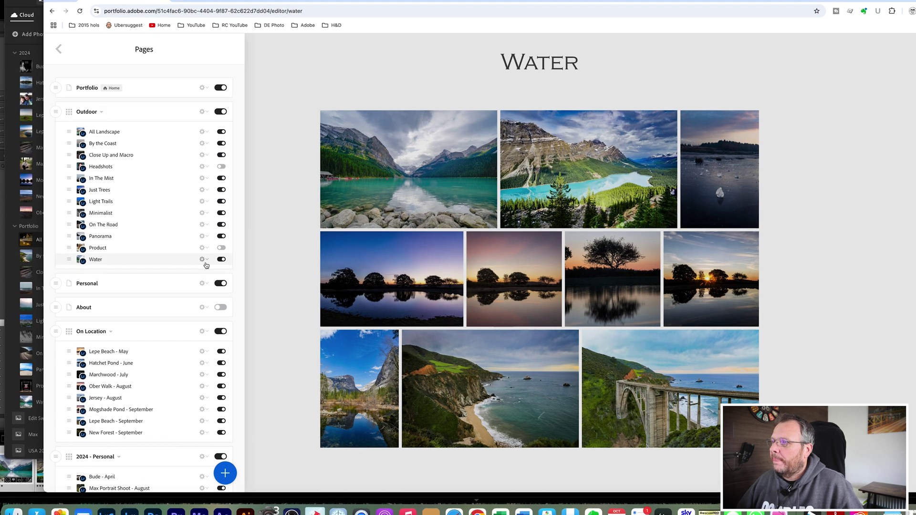
Step: Reset the Water page's photo grid from Adobe Lightroom, confirm, and go back to the editor
click(198, 261)
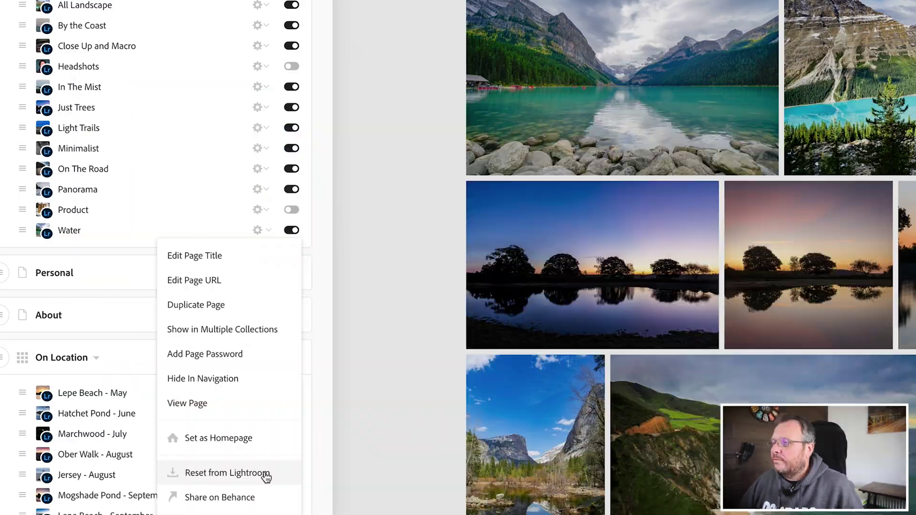
click(265, 475)
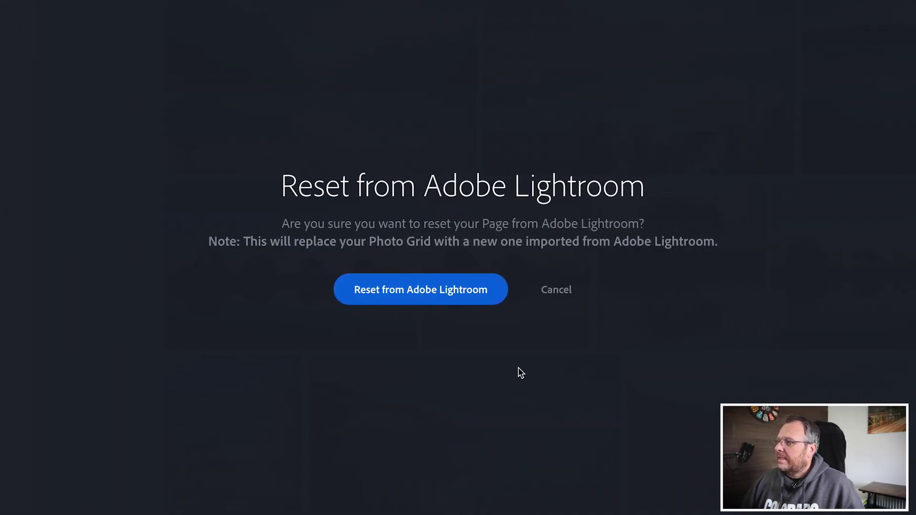
click(427, 293)
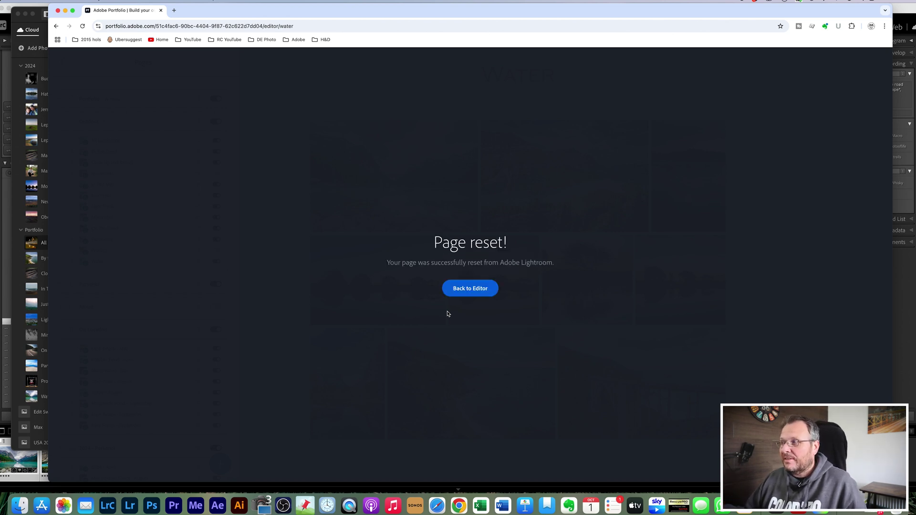
click(469, 289)
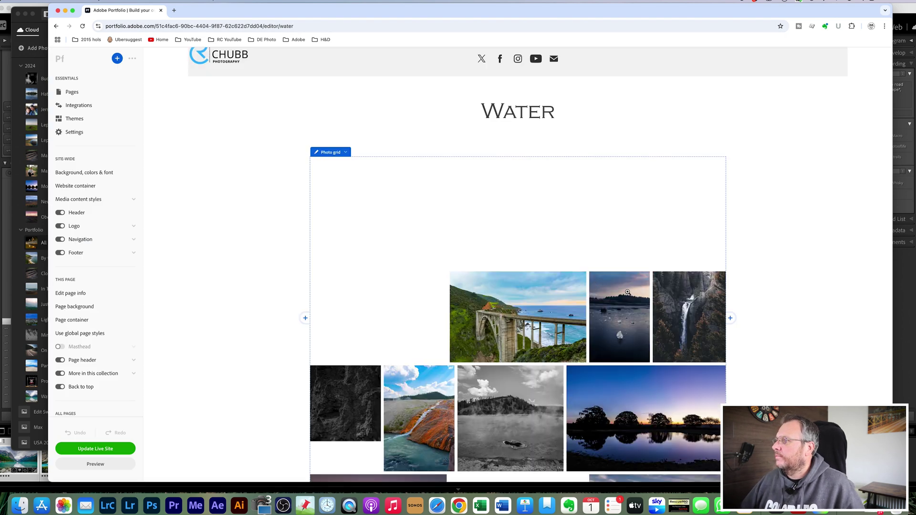
Step: Preview the Water grid's black-and-white cliff photo and the next photos full size, then bring up the site pages list
scroll(537, 297, down, 3)
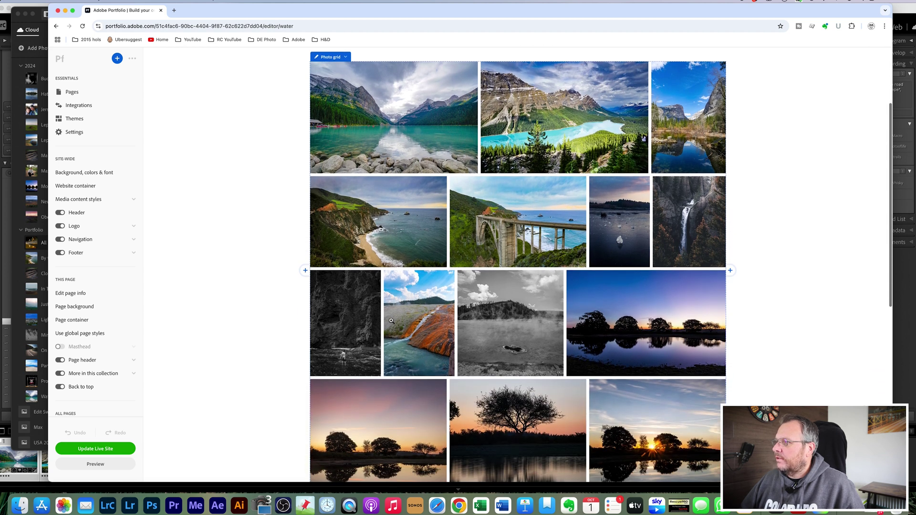
click(364, 325)
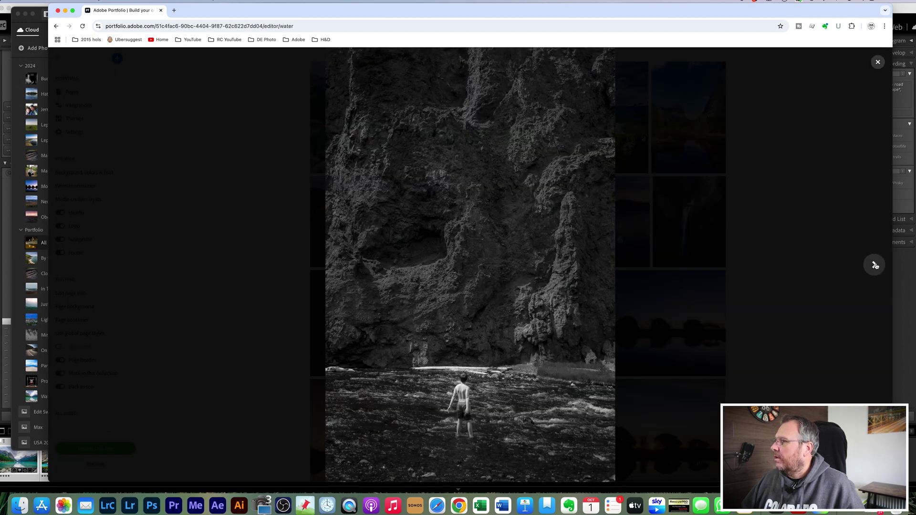
click(875, 265)
click(876, 265)
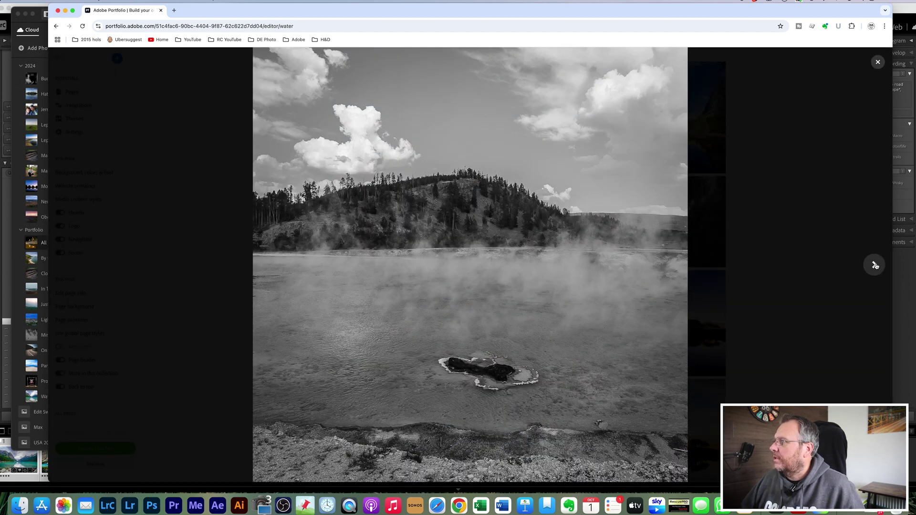
click(878, 61)
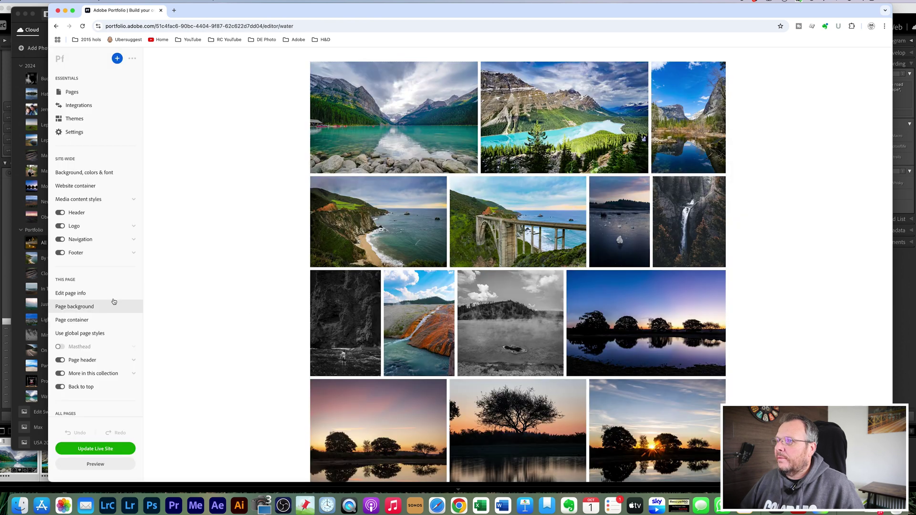
click(72, 91)
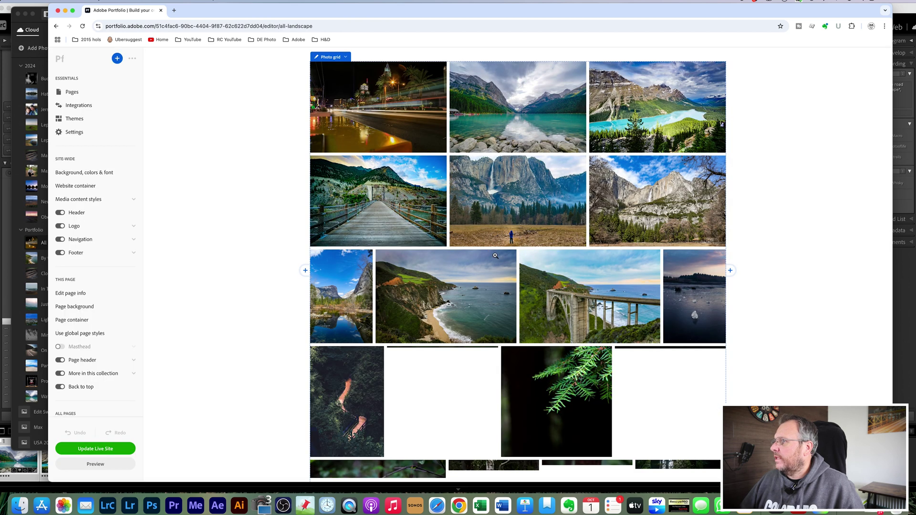
Step: Reset the All Landscape page's photo grid from Lightroom, confirm the replacement, and return to the editor
scroll(495, 256, down, 15)
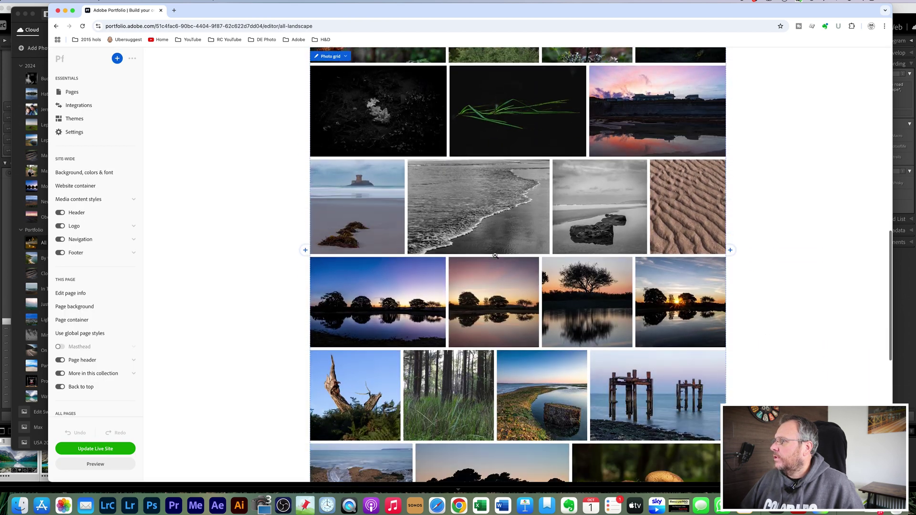
scroll(495, 256, up, 20)
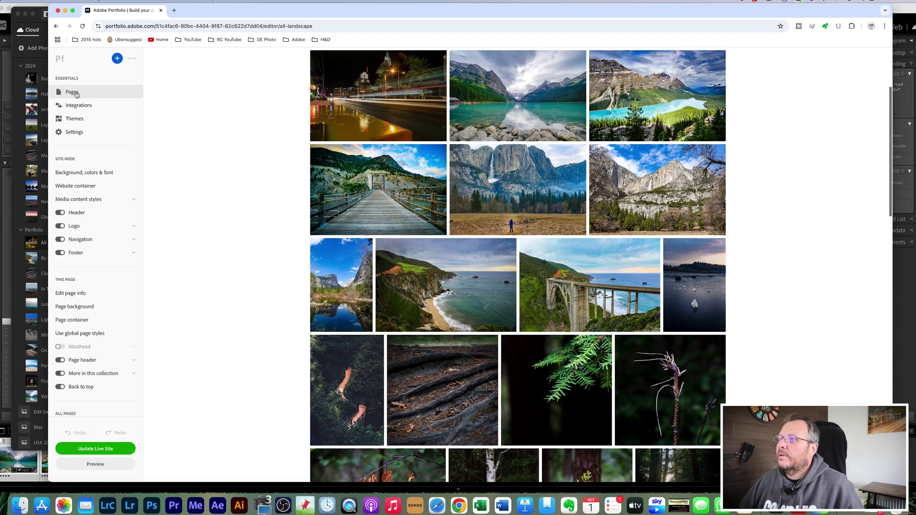
click(72, 92)
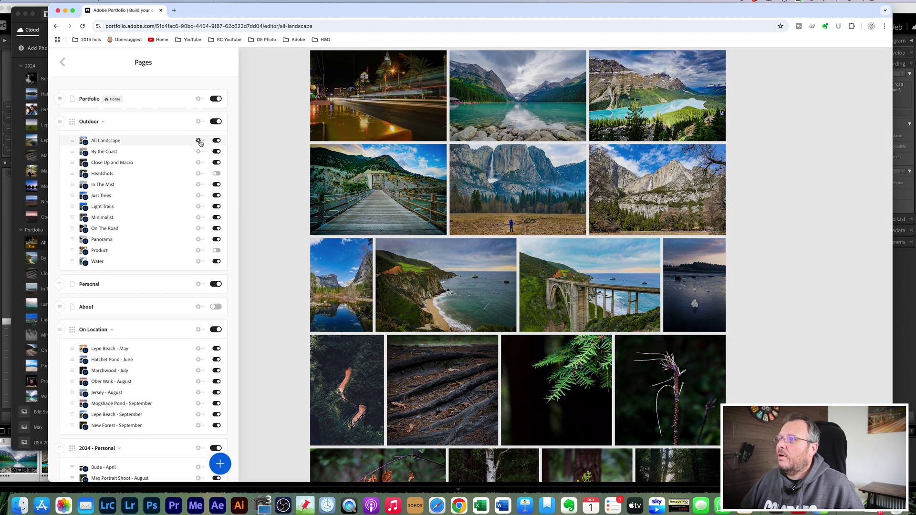
click(203, 141)
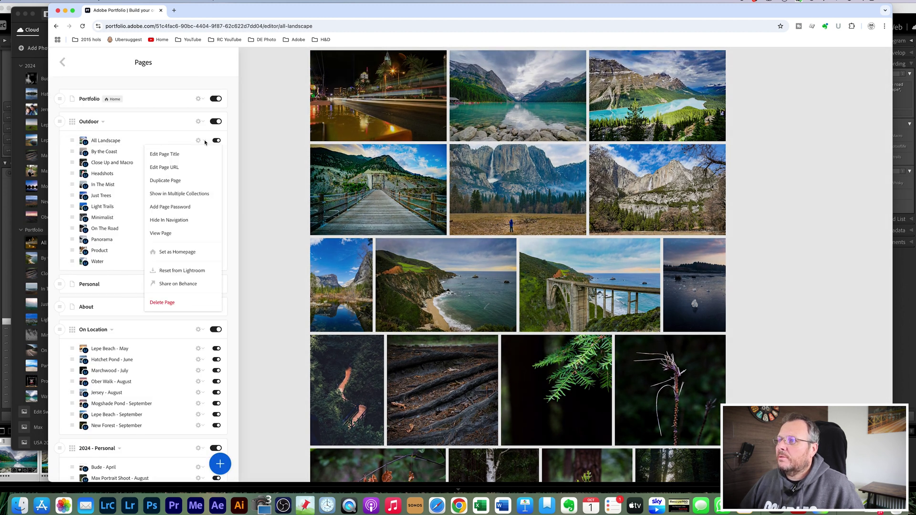
click(186, 271)
click(436, 293)
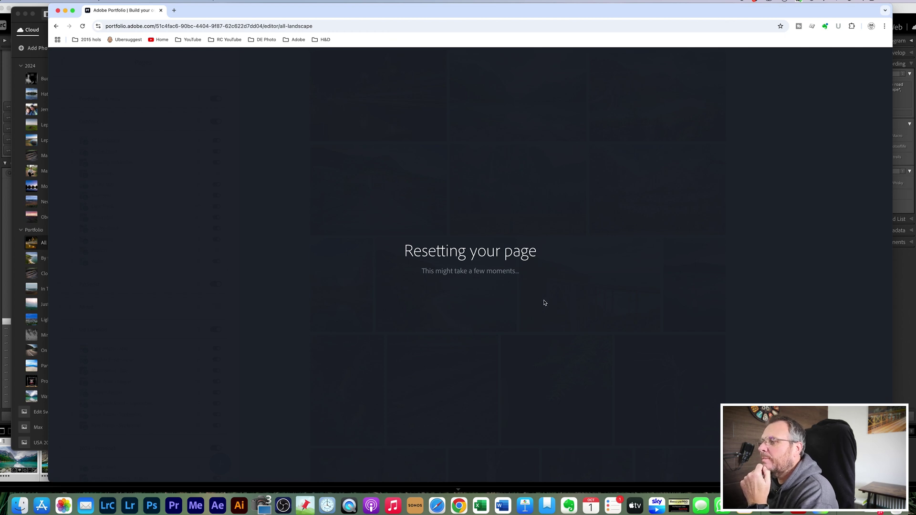
click(475, 291)
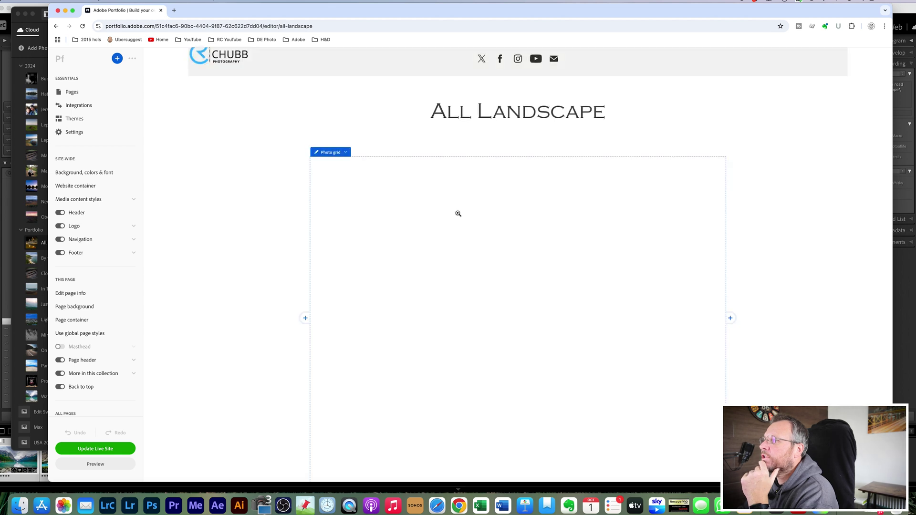
Step: Scroll the refreshed All Landscape grid and publish the changes with Update Live Site
scroll(512, 291, down, 10)
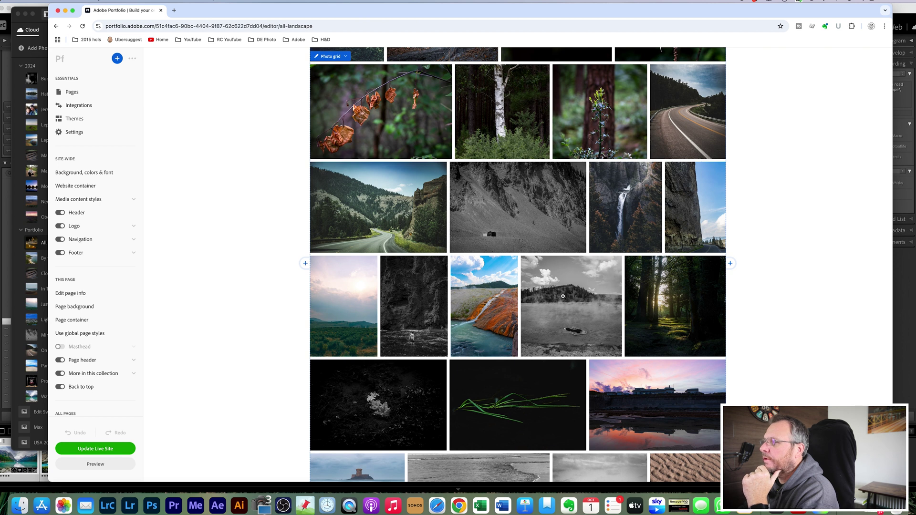
click(106, 450)
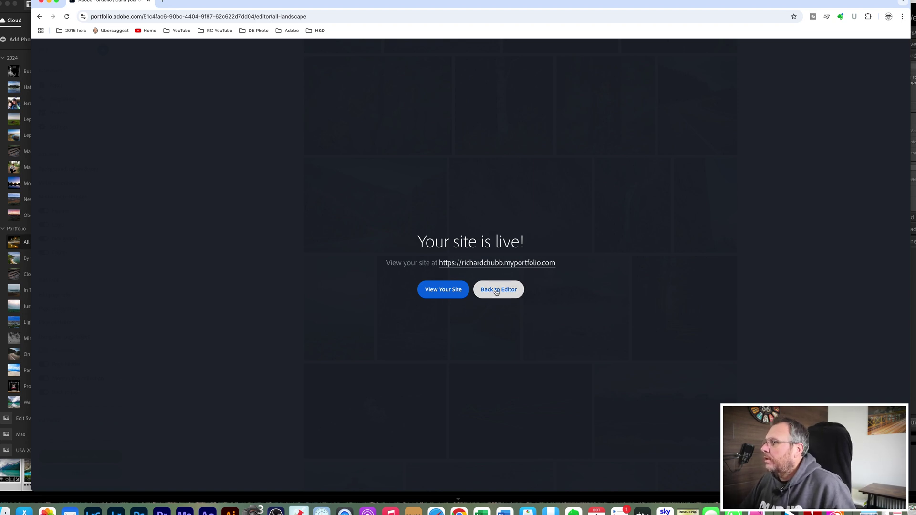
Step: View the published site, enter the landscape Portfolio collection, and browse the live Water gallery
click(456, 291)
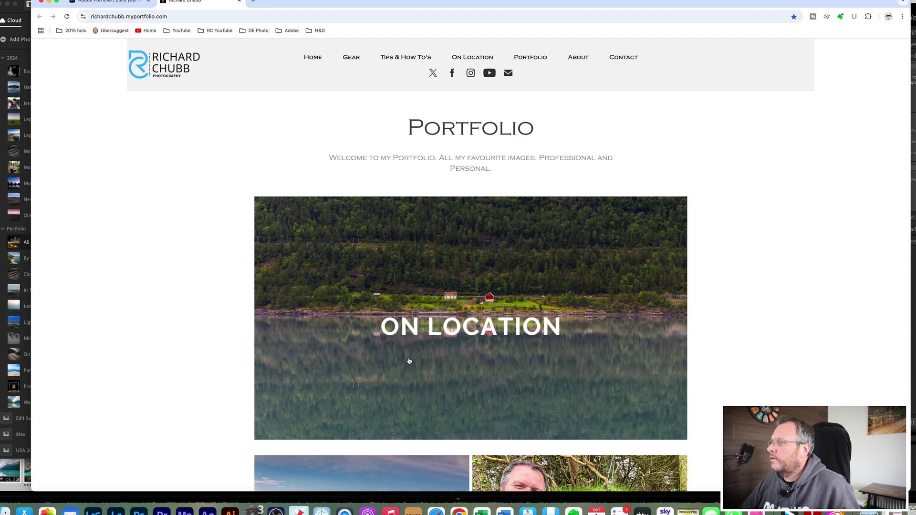
scroll(409, 361, down, 5)
click(375, 340)
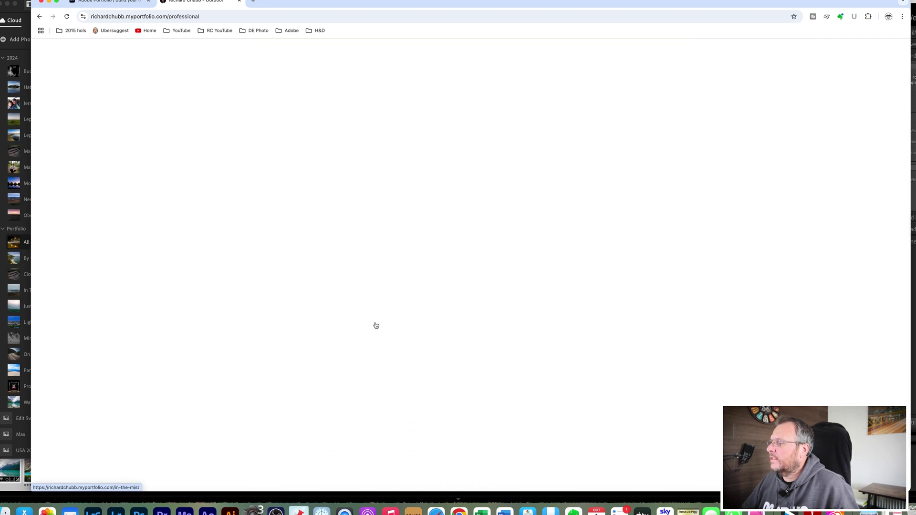
scroll(503, 423, down, 5)
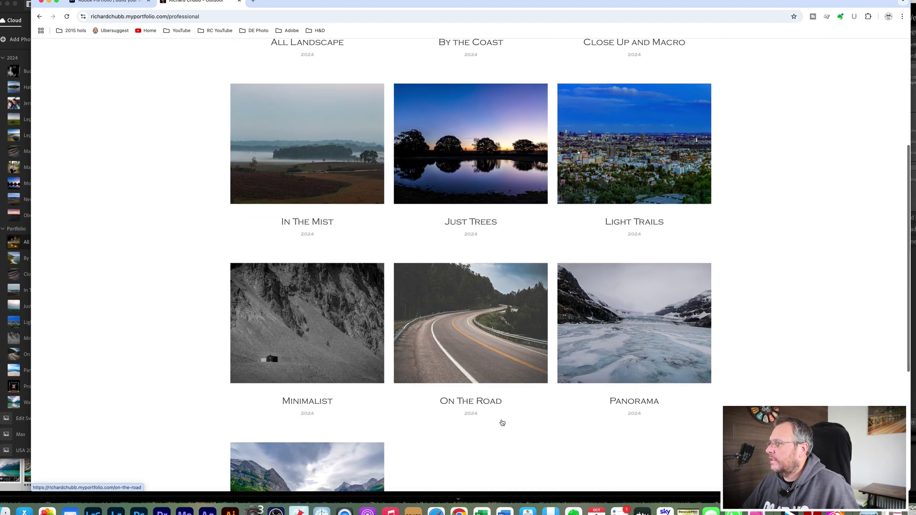
scroll(503, 423, down, 4)
click(308, 320)
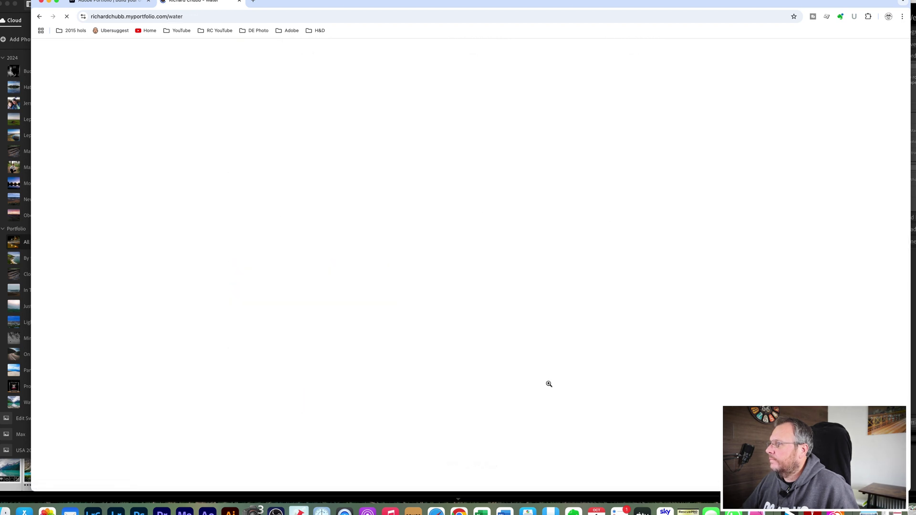
scroll(442, 293, down, 4)
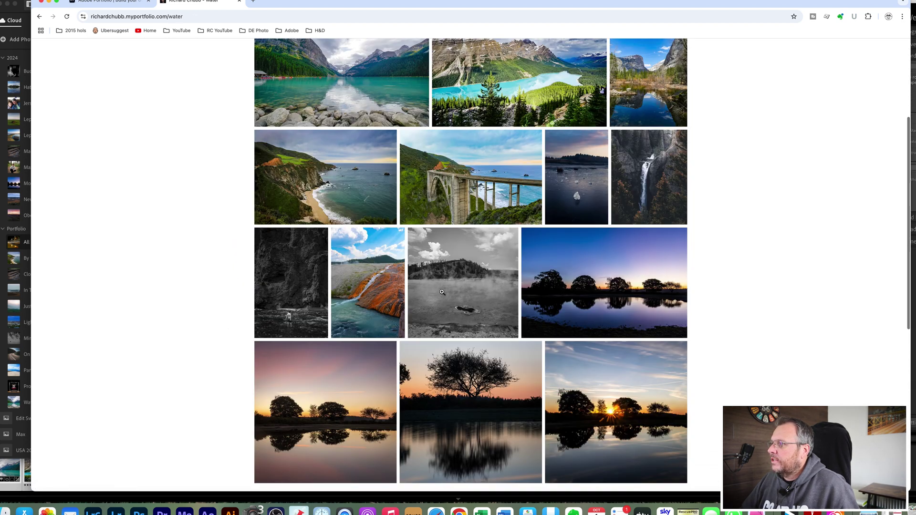